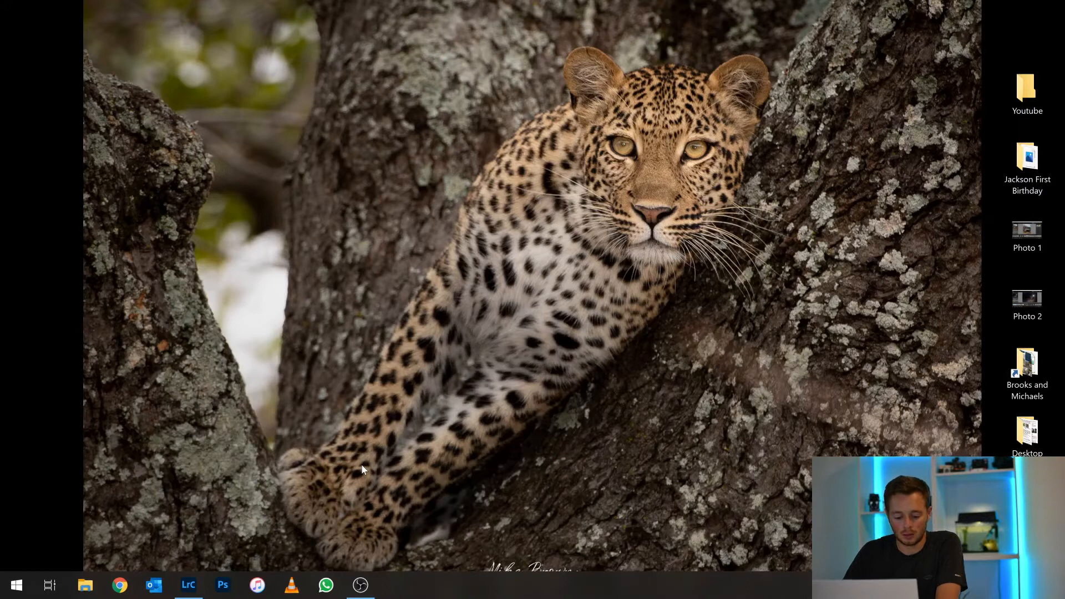
Switch to Lightroom Classic and open the night photo of the lion and vehicle in the Develop module
{"action": "left_click", "coordinate": [187, 591]}
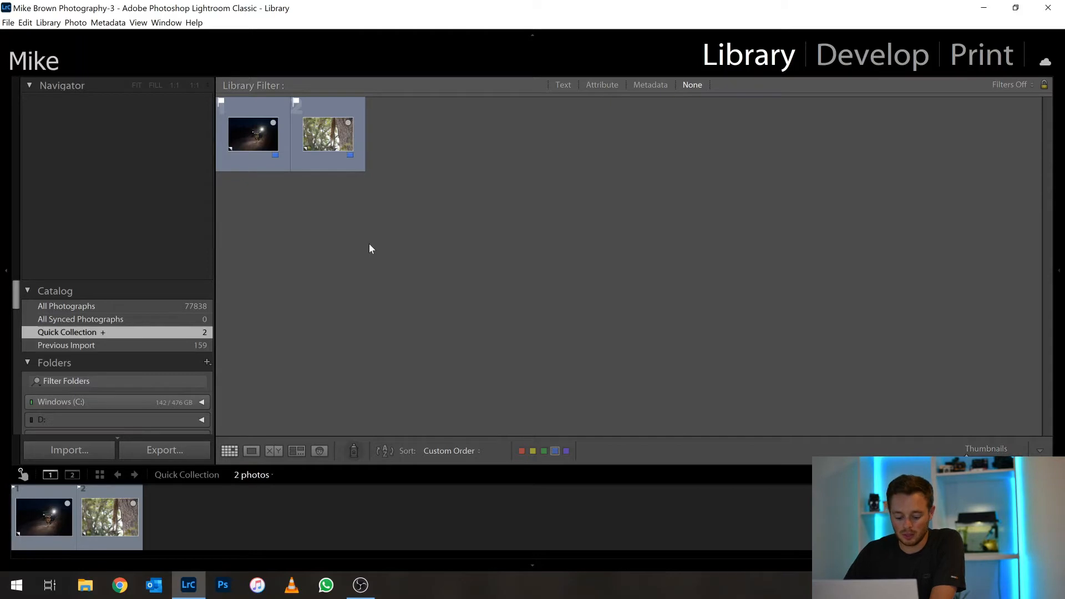
{"action": "left_click", "coordinate": [257, 133]}
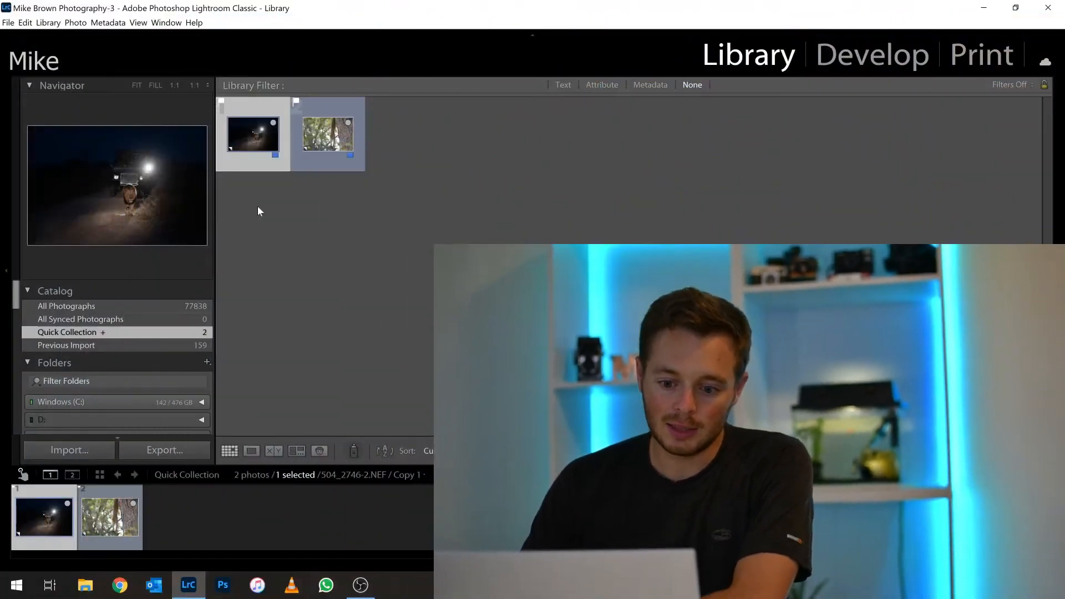
{"action": "mouse_move", "coordinate": [252, 139]}
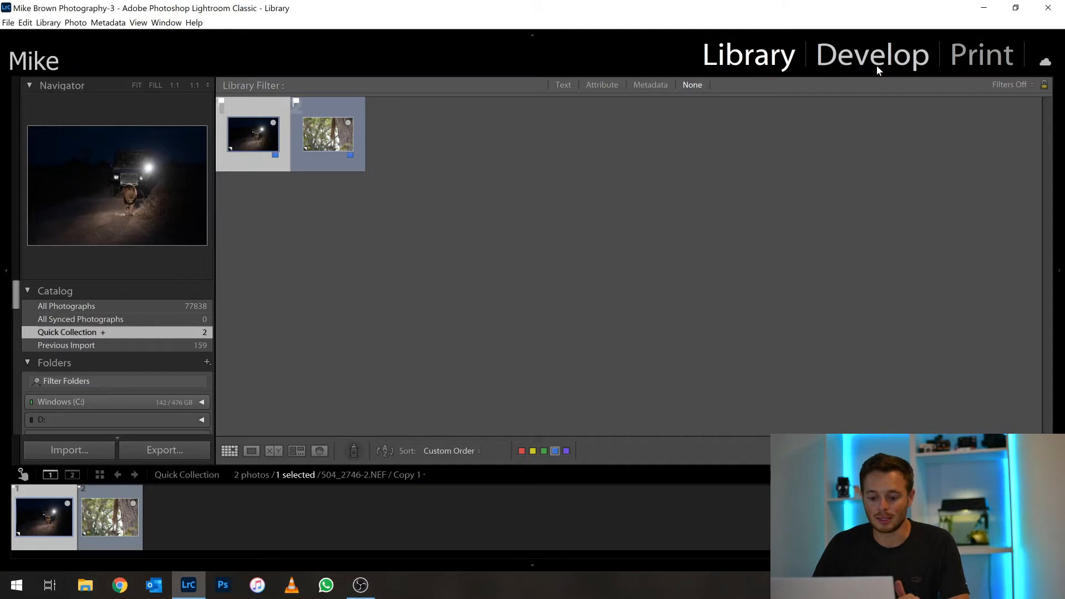
{"action": "key", "text": "d"}
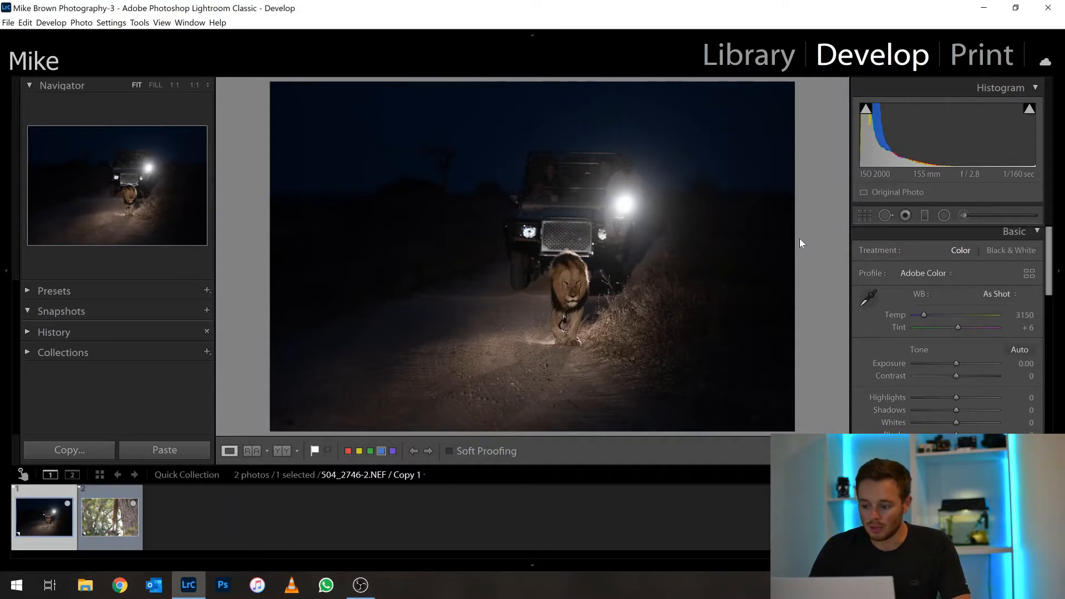
Start the Crop & Straighten tool and review the available aspect ratios, keeping Original
{"action": "left_click", "coordinate": [866, 216]}
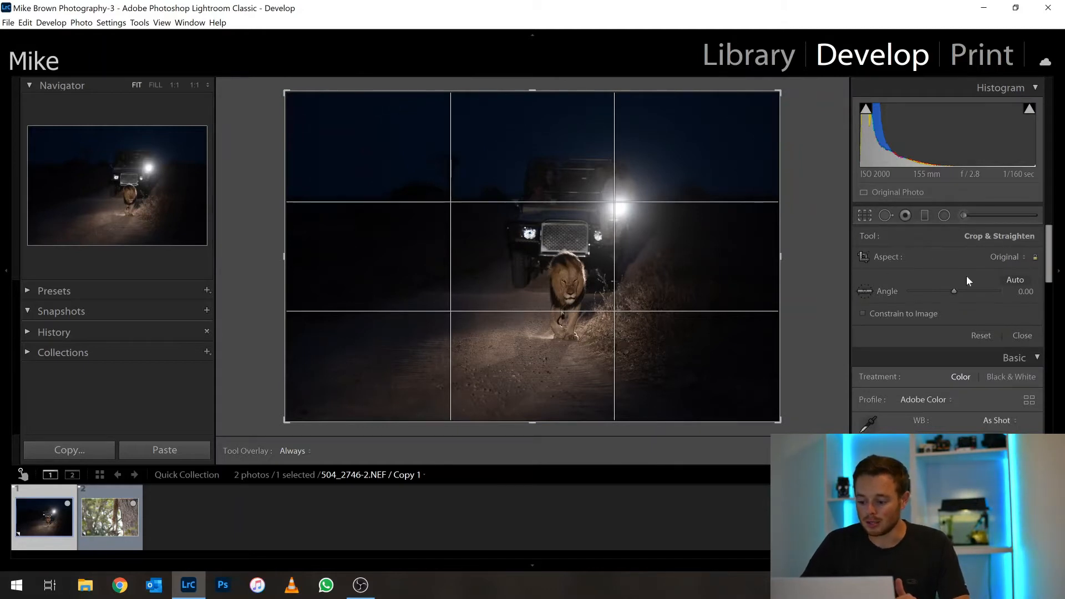
{"action": "left_click", "coordinate": [1021, 259]}
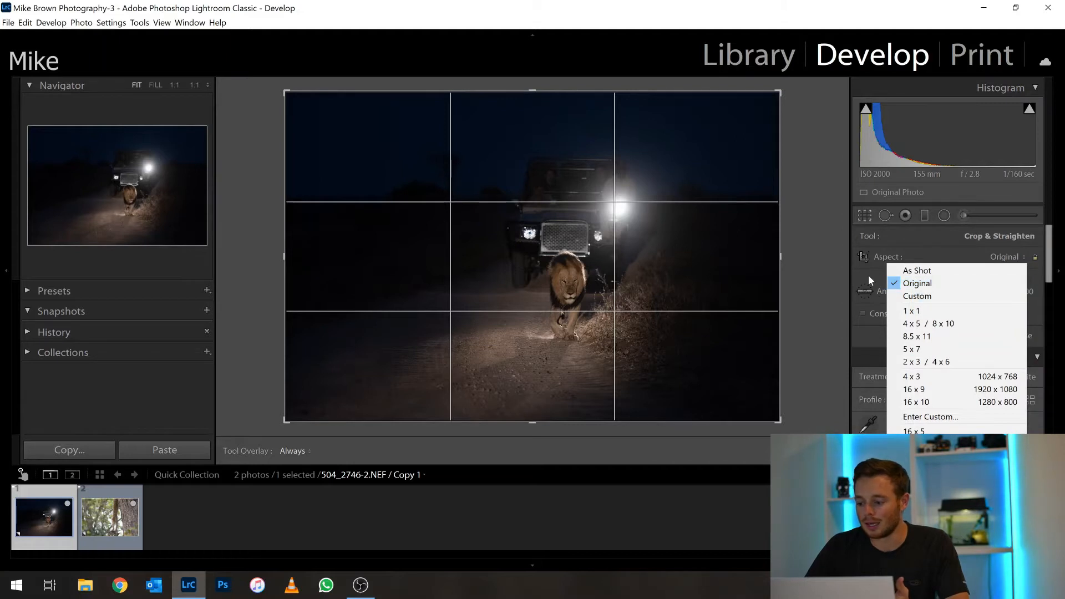
{"action": "left_click", "coordinate": [970, 258]}
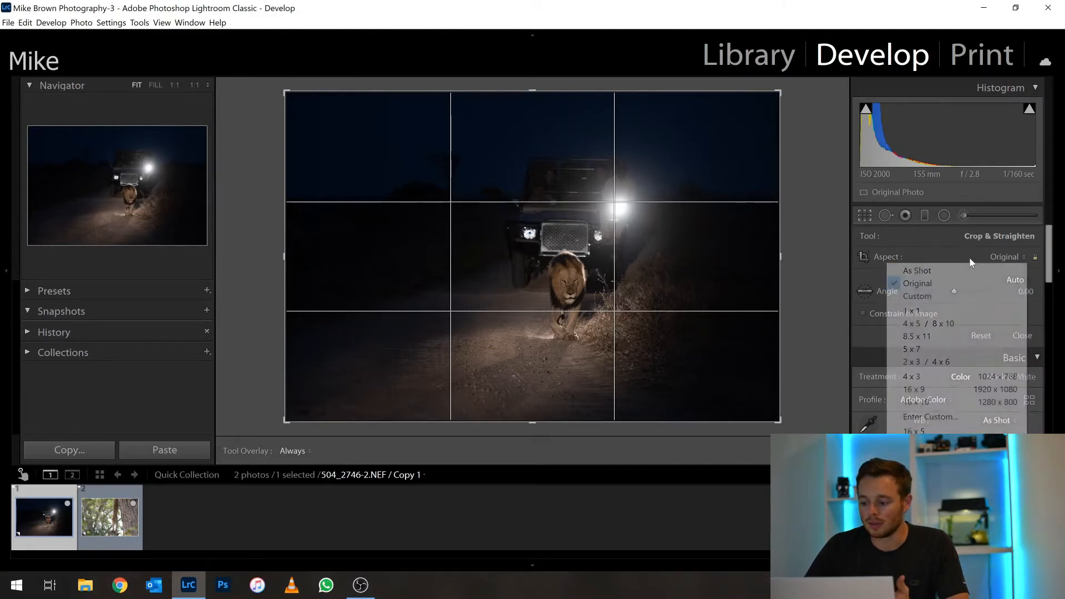
{"action": "left_click", "coordinate": [1035, 259]}
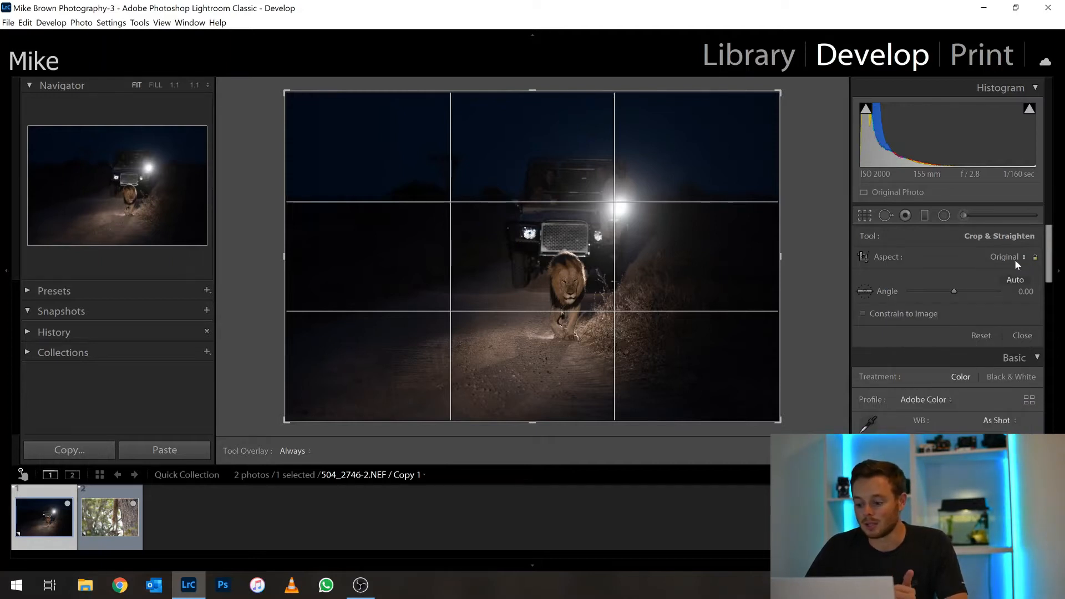
{"action": "left_click", "coordinate": [1009, 258]}
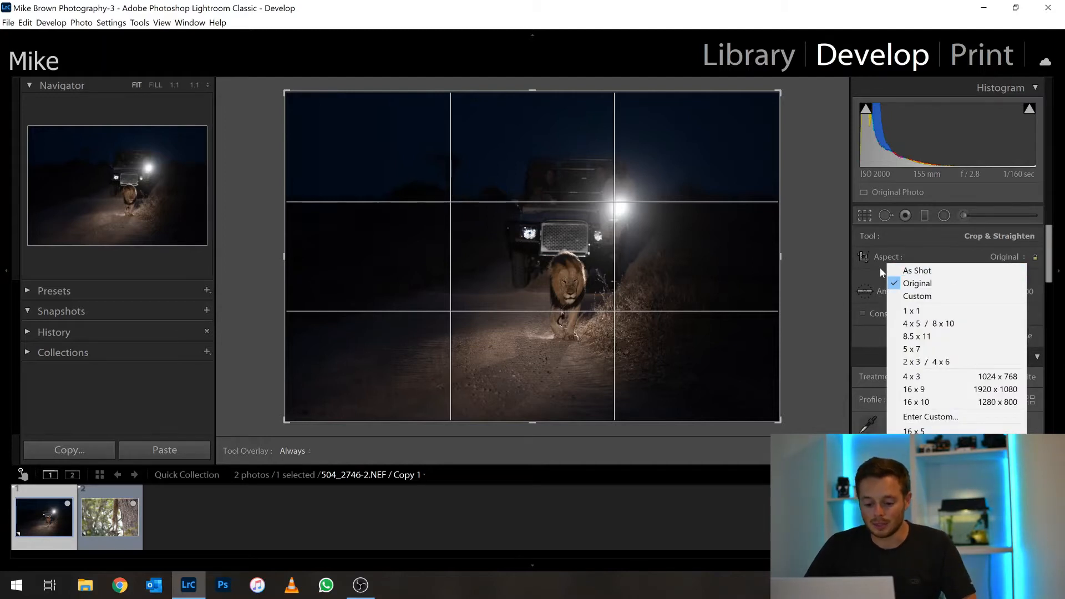
{"action": "left_click", "coordinate": [837, 279]}
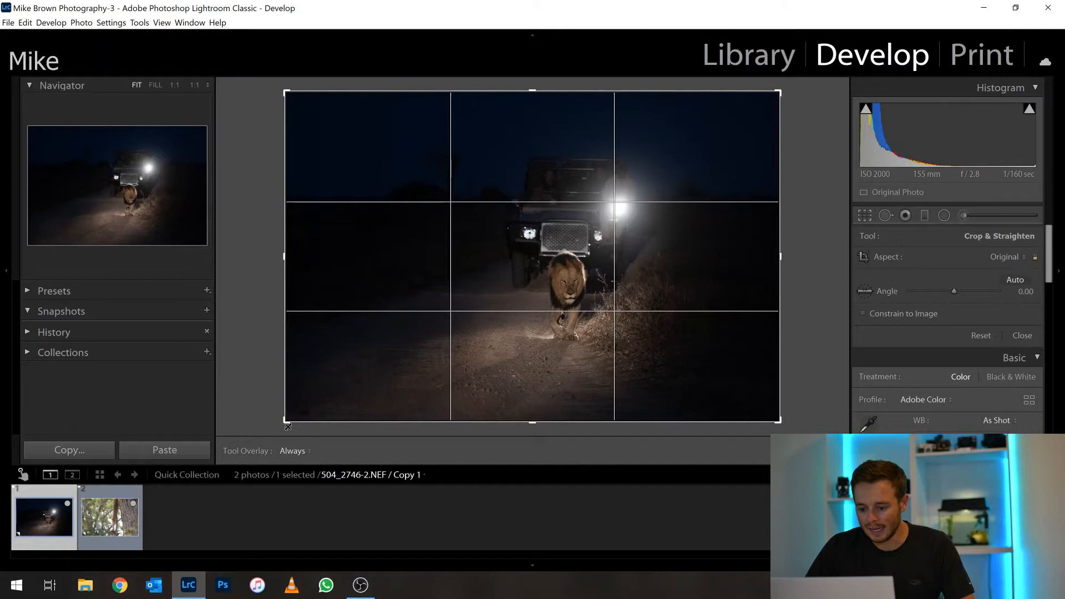
Crop the photo tighter and reposition it so the lion sits near the right-hand third line
{"action": "left_click_drag", "start_coordinate": [287, 424], "coordinate": [315, 405]}
{"action": "left_click_drag", "start_coordinate": [463, 326], "coordinate": [517, 322]}
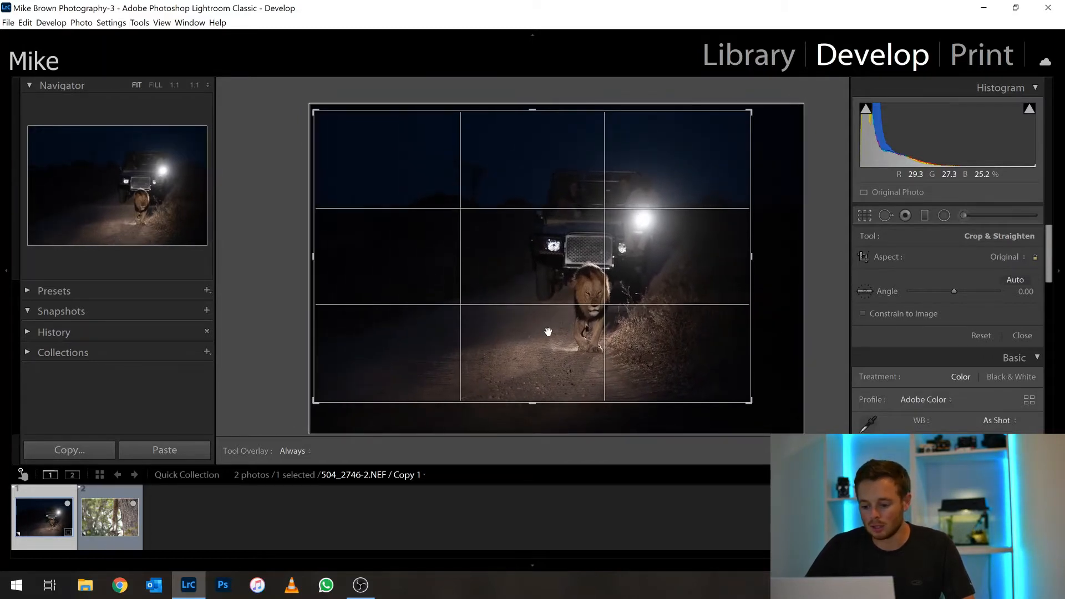
{"action": "left_click_drag", "start_coordinate": [315, 407], "coordinate": [431, 345]}
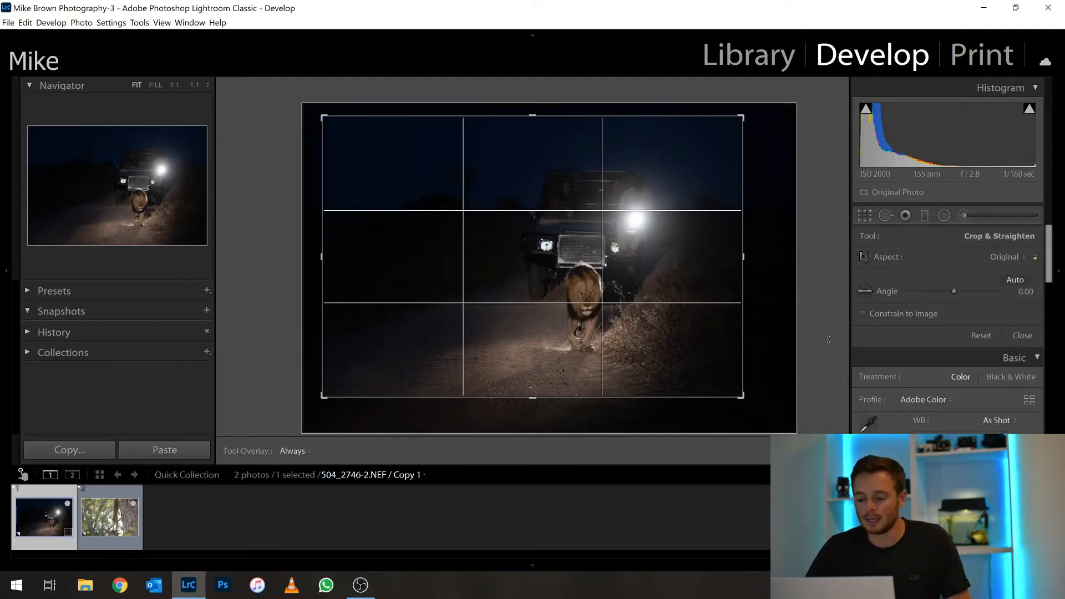
Straighten the photo to an angle of -0.08 along a horizontal reference line and apply the crop
{"action": "left_click", "coordinate": [866, 293]}
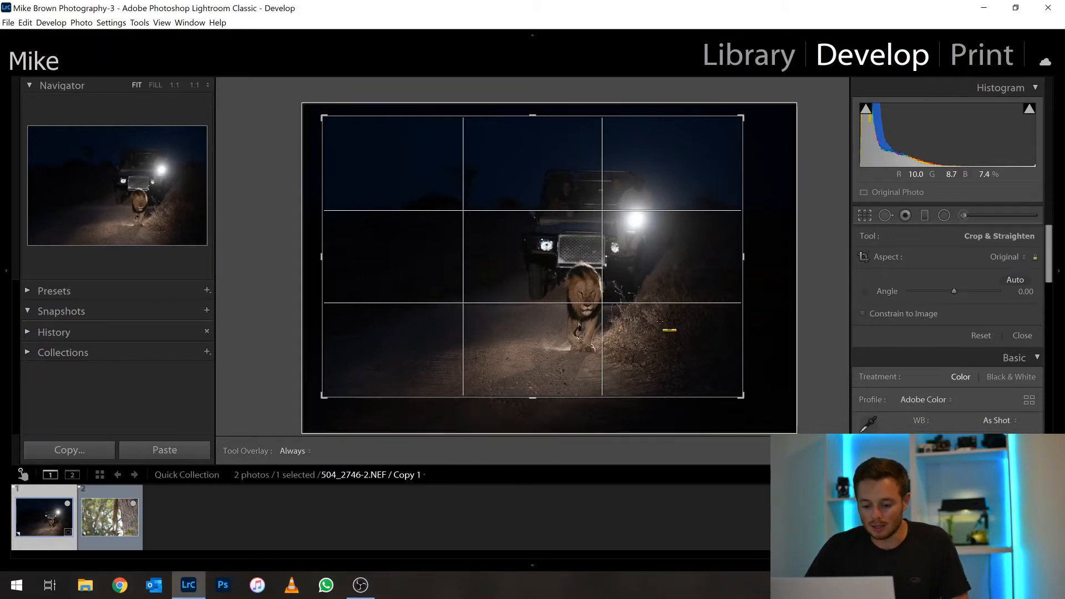
{"action": "left_click_drag", "start_coordinate": [355, 304], "coordinate": [742, 302]}
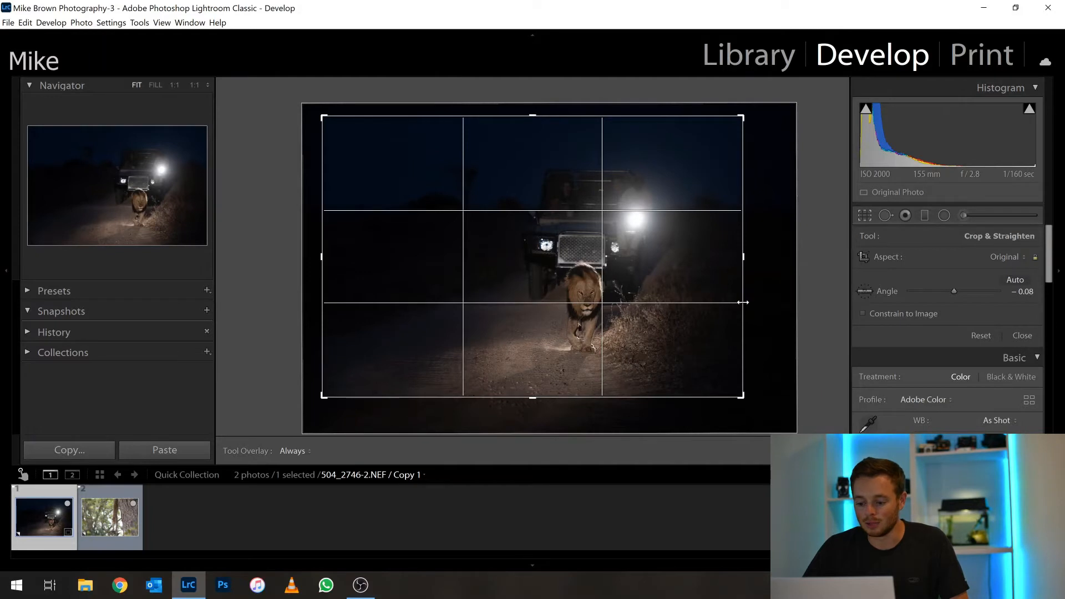
{"action": "mouse_move", "coordinate": [762, 372]}
{"action": "left_mouse_down"}
{"action": "mouse_move", "coordinate": [758, 388]}
{"action": "mouse_move", "coordinate": [777, 359]}
{"action": "mouse_move", "coordinate": [761, 385]}
{"action": "mouse_move", "coordinate": [770, 373]}
{"action": "left_mouse_up"}
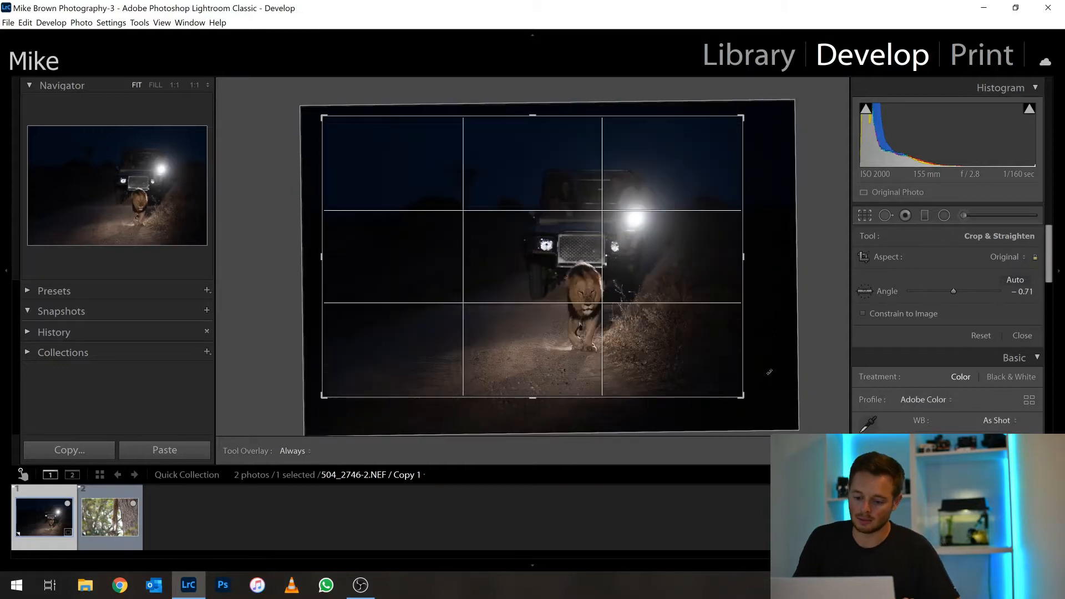
{"action": "key", "text": "ctrl+z"}
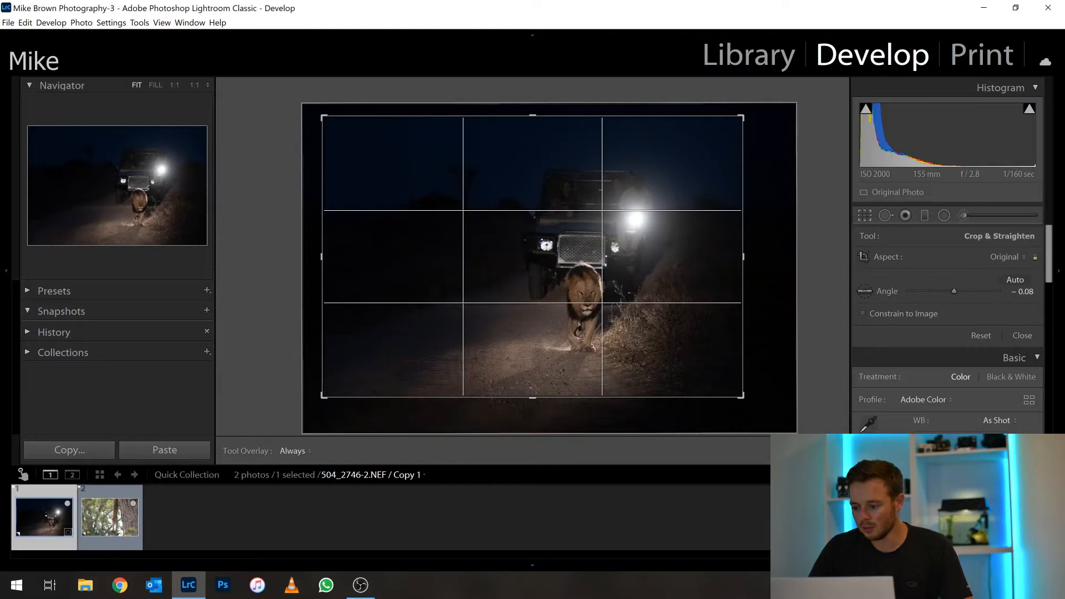
{"action": "key", "text": "Return"}
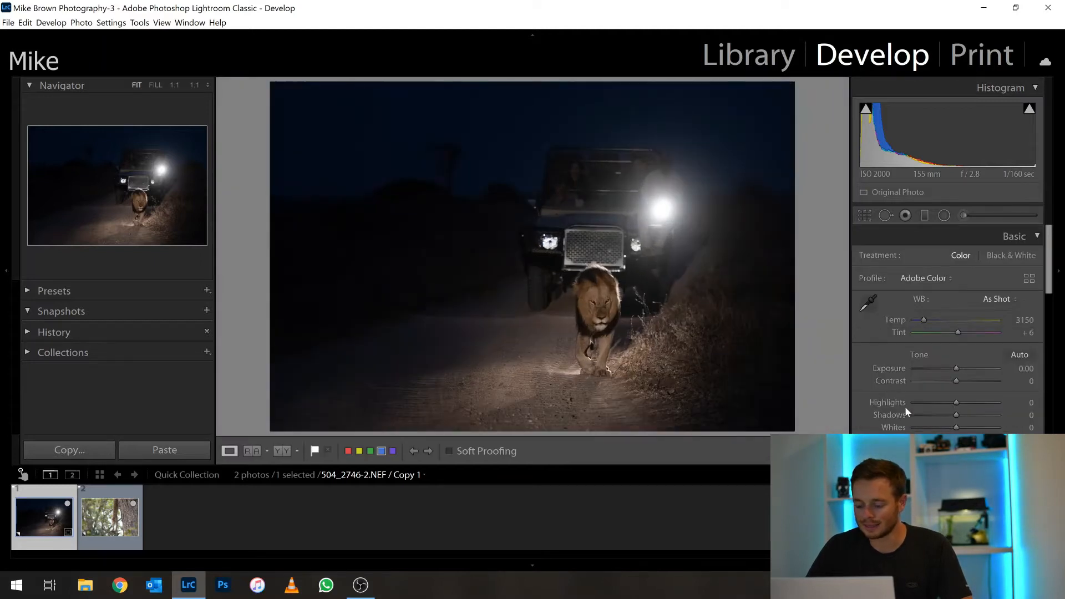
Warm the white balance slightly by setting Temp to 3254
{"action": "left_click_drag", "start_coordinate": [1049, 275], "coordinate": [1049, 288]}
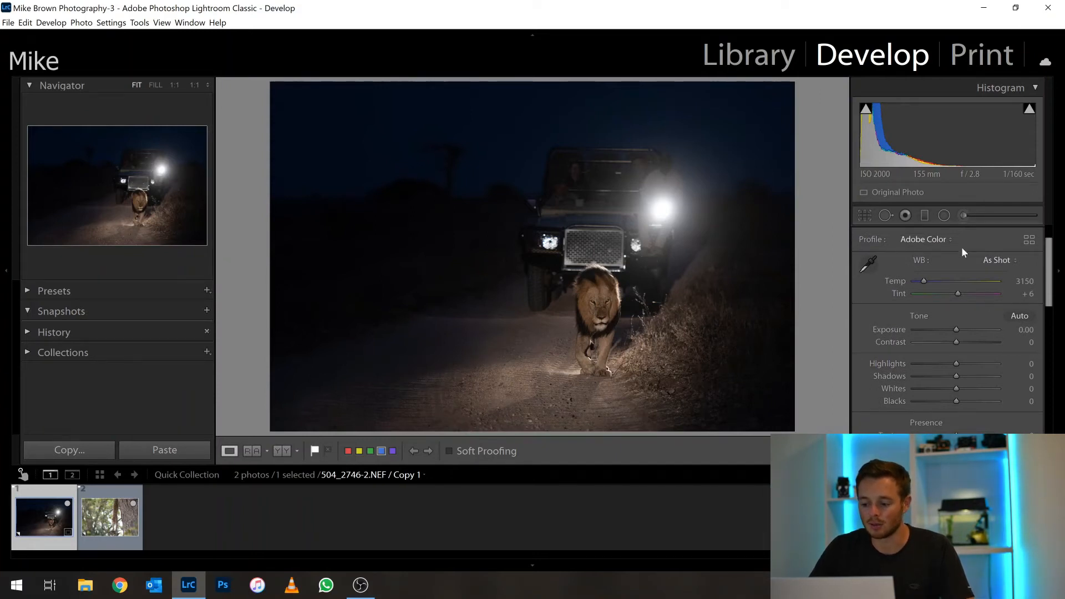
{"action": "left_click_drag", "start_coordinate": [1051, 294], "coordinate": [1049, 275]}
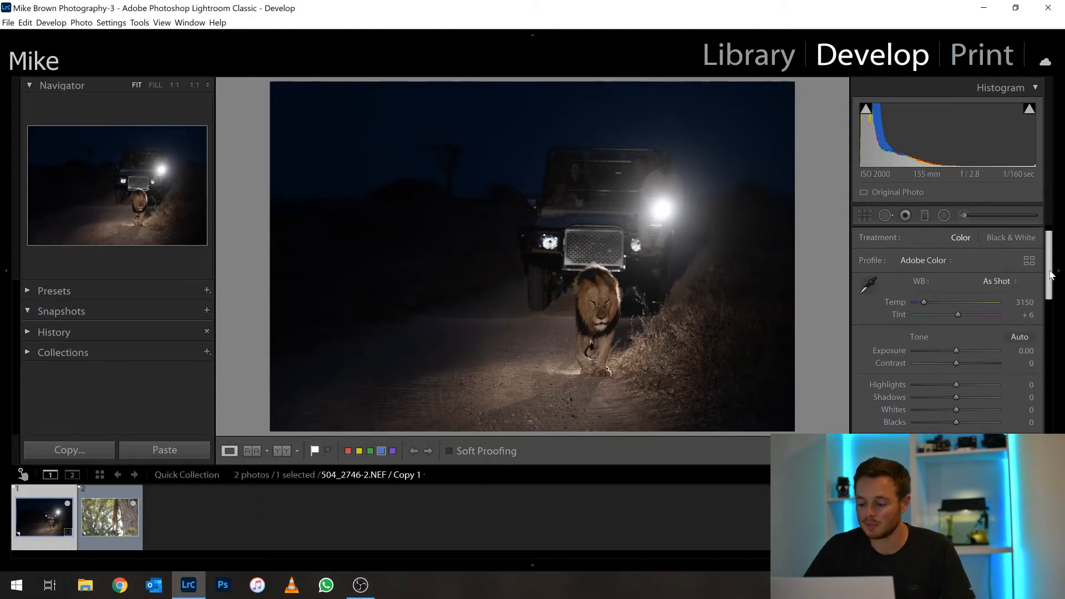
{"action": "left_click", "coordinate": [925, 304]}
{"action": "left_click", "coordinate": [925, 304]}
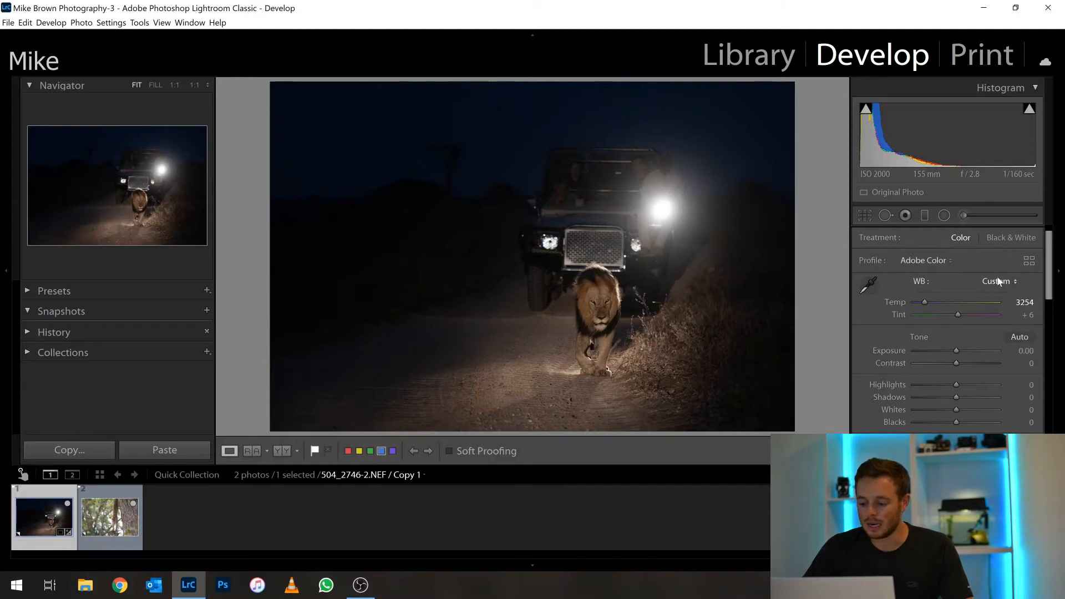
Darken the photo's dark areas by setting Shadows to -41
{"action": "left_click_drag", "start_coordinate": [1050, 277], "coordinate": [1051, 308]}
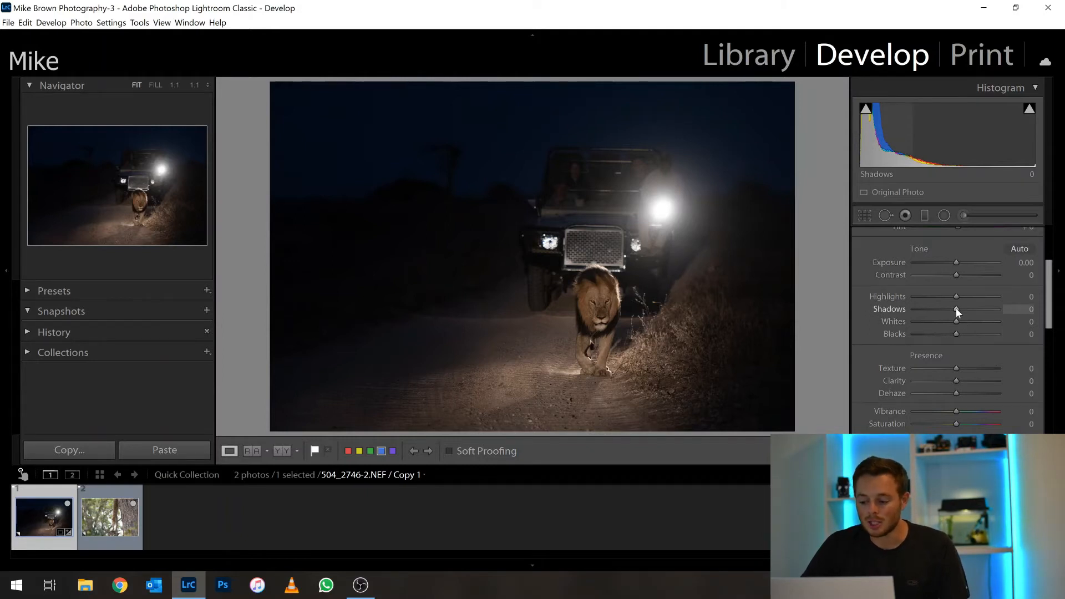
{"action": "left_click_drag", "start_coordinate": [955, 310], "coordinate": [899, 311]}
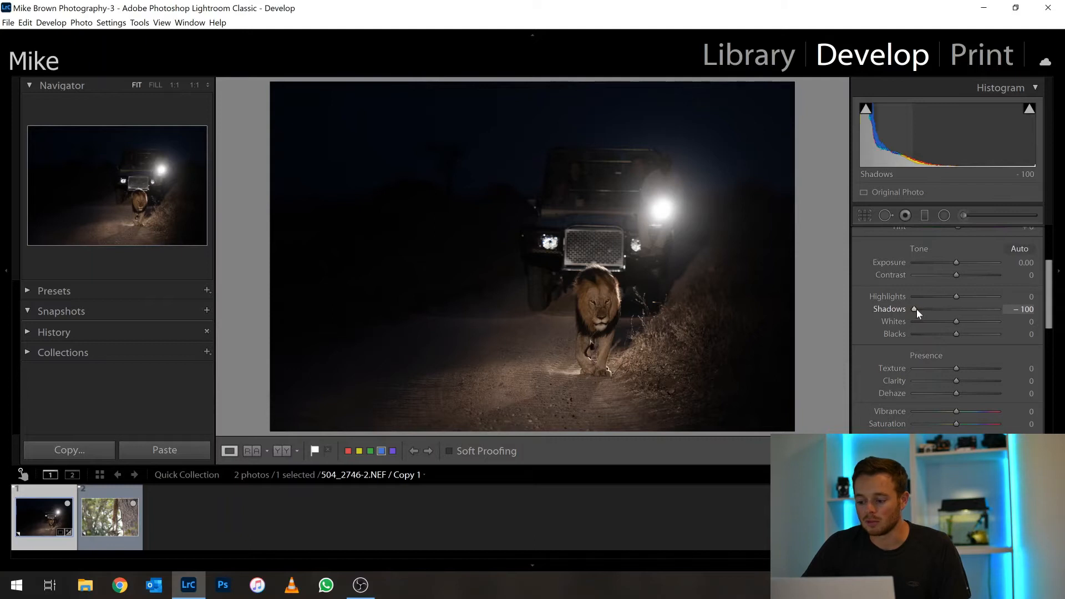
{"action": "left_click_drag", "start_coordinate": [917, 308], "coordinate": [941, 315]}
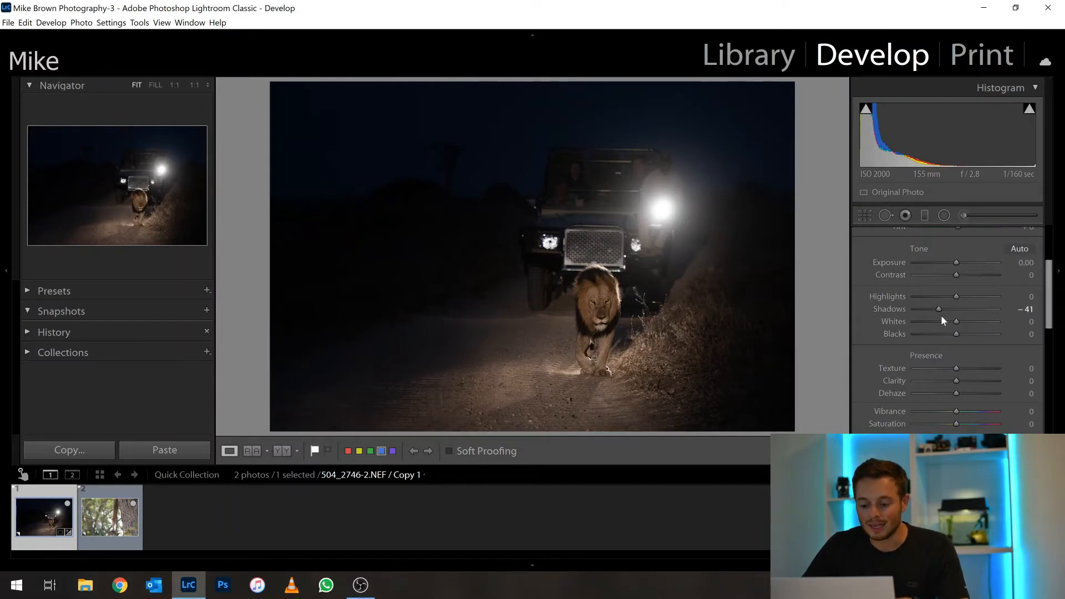
Set Highlights to +10 and Blacks to +2, and reset Contrast to 0 after trying an adjustment
{"action": "mouse_move", "coordinate": [956, 295]}
{"action": "left_mouse_down"}
{"action": "mouse_move", "coordinate": [882, 299]}
{"action": "mouse_move", "coordinate": [957, 300]}
{"action": "left_mouse_up"}
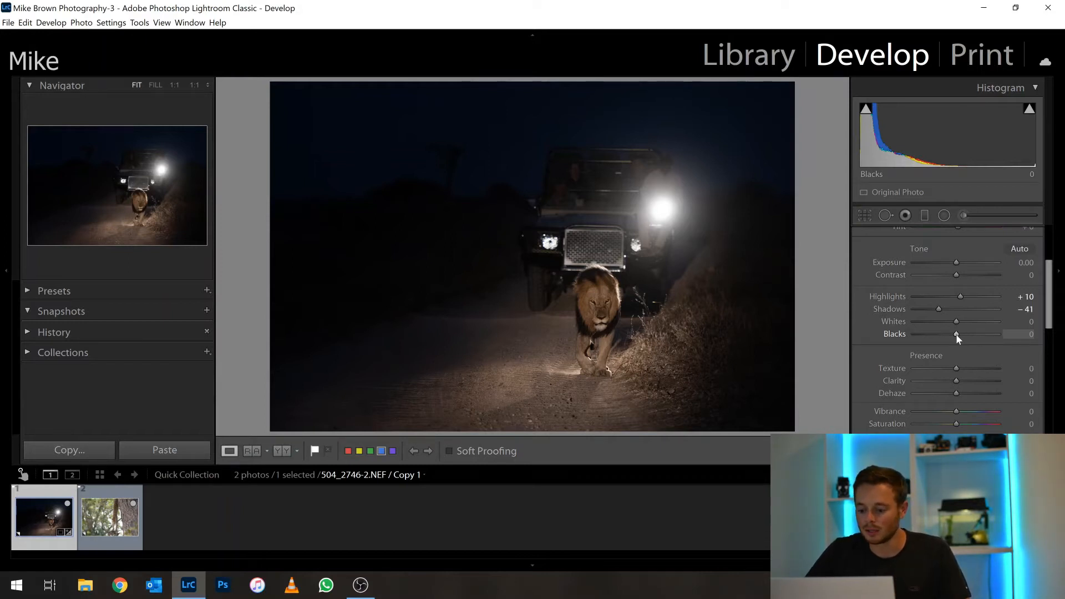
{"action": "mouse_move", "coordinate": [956, 334]}
{"action": "left_mouse_down"}
{"action": "mouse_move", "coordinate": [933, 338]}
{"action": "mouse_move", "coordinate": [979, 340]}
{"action": "mouse_move", "coordinate": [956, 339]}
{"action": "left_mouse_up"}
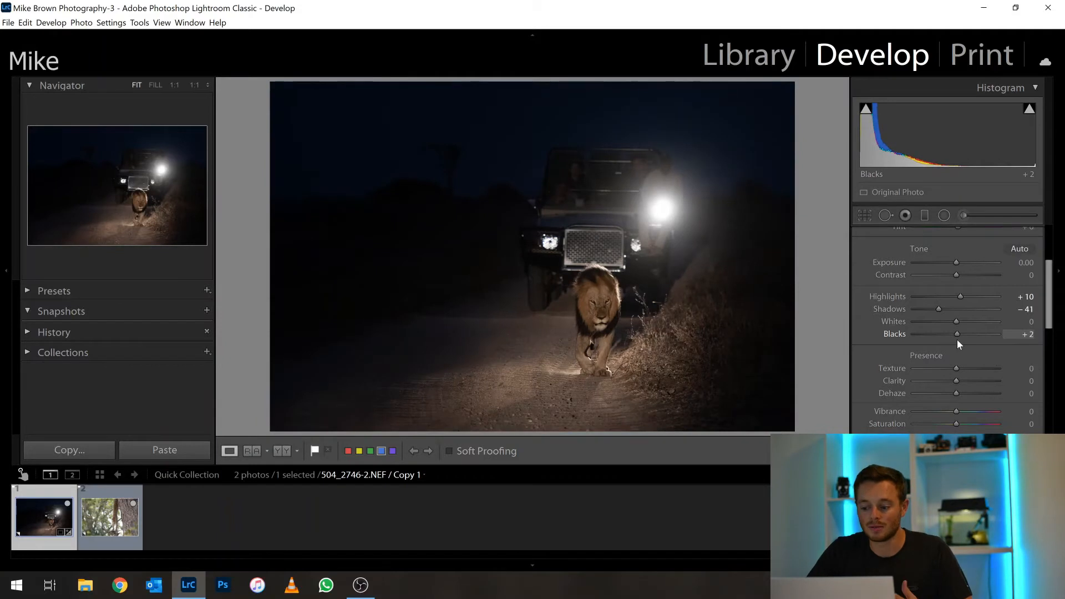
{"action": "mouse_move", "coordinate": [955, 274]}
{"action": "left_mouse_down"}
{"action": "mouse_move", "coordinate": [966, 275]}
{"action": "mouse_move", "coordinate": [953, 272]}
{"action": "left_mouse_up"}
{"action": "double_click", "coordinate": [953, 274]}
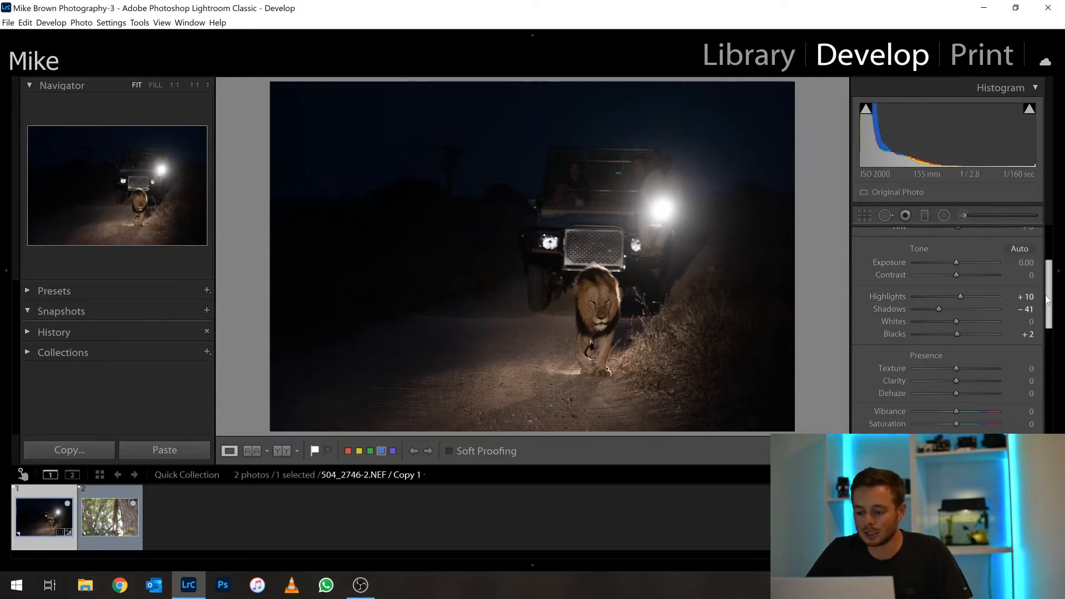
Set Saturation to +4 and keep Vibrance at 0 after trying small adjustments to both
{"action": "scroll", "coordinate": [990, 322], "scroll_direction": "down", "scroll_amount": 2}
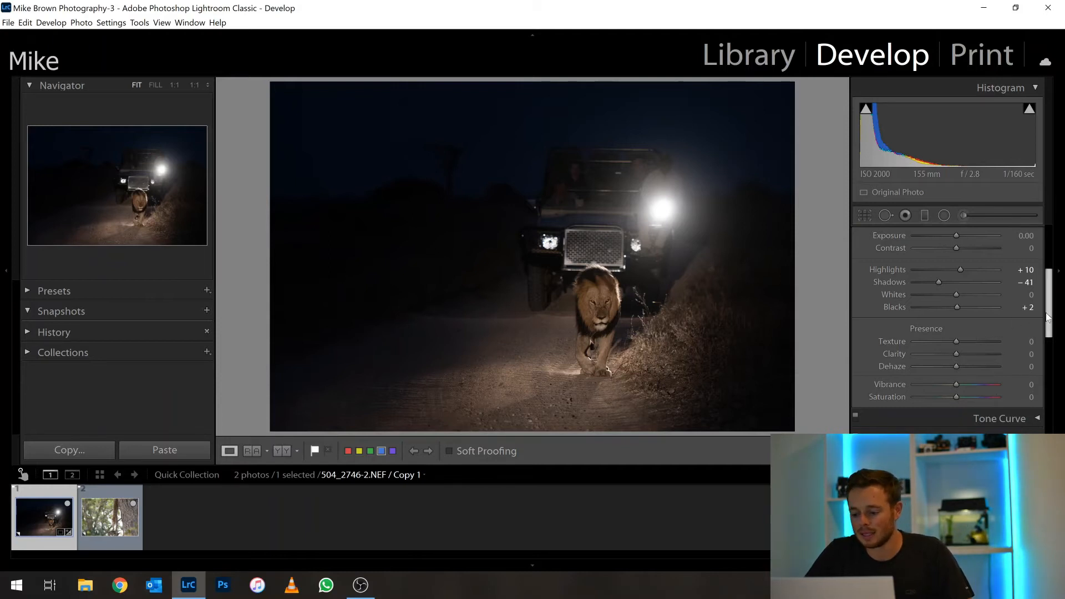
{"action": "left_click_drag", "start_coordinate": [1048, 317], "coordinate": [1047, 318]}
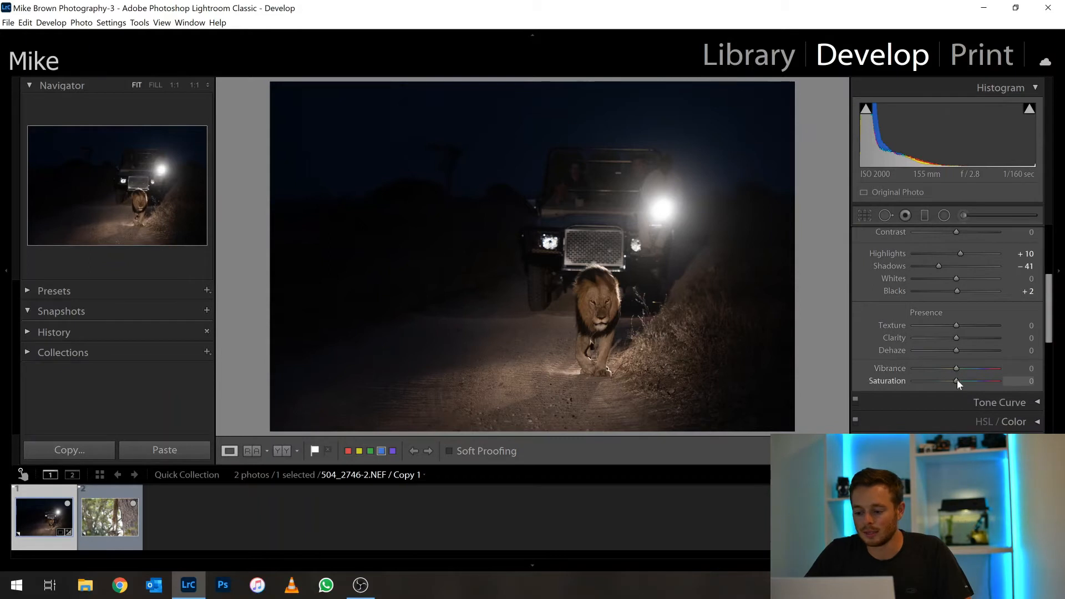
{"action": "left_click_drag", "start_coordinate": [957, 379], "coordinate": [957, 380]}
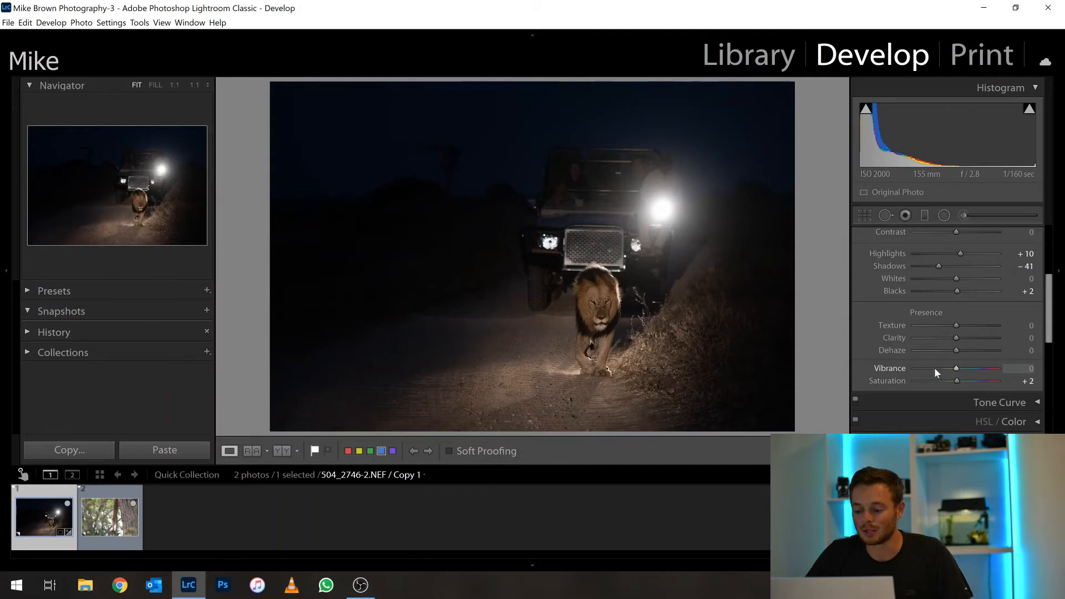
{"action": "left_click", "coordinate": [959, 369]}
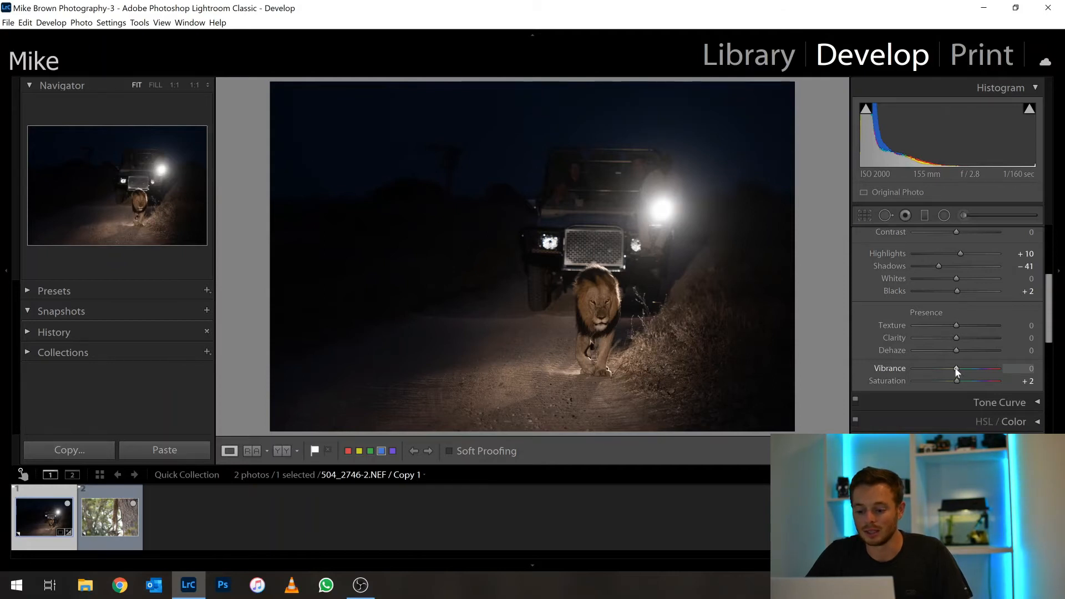
{"action": "mouse_move", "coordinate": [960, 369]}
{"action": "left_mouse_down"}
{"action": "mouse_move", "coordinate": [999, 369]}
{"action": "mouse_move", "coordinate": [958, 368]}
{"action": "mouse_move", "coordinate": [976, 384]}
{"action": "mouse_move", "coordinate": [1012, 381]}
{"action": "mouse_move", "coordinate": [959, 382]}
{"action": "left_mouse_up"}
{"action": "double_click", "coordinate": [960, 382]}
{"action": "double_click", "coordinate": [958, 369]}
{"action": "left_click_drag", "start_coordinate": [957, 381], "coordinate": [959, 382]}
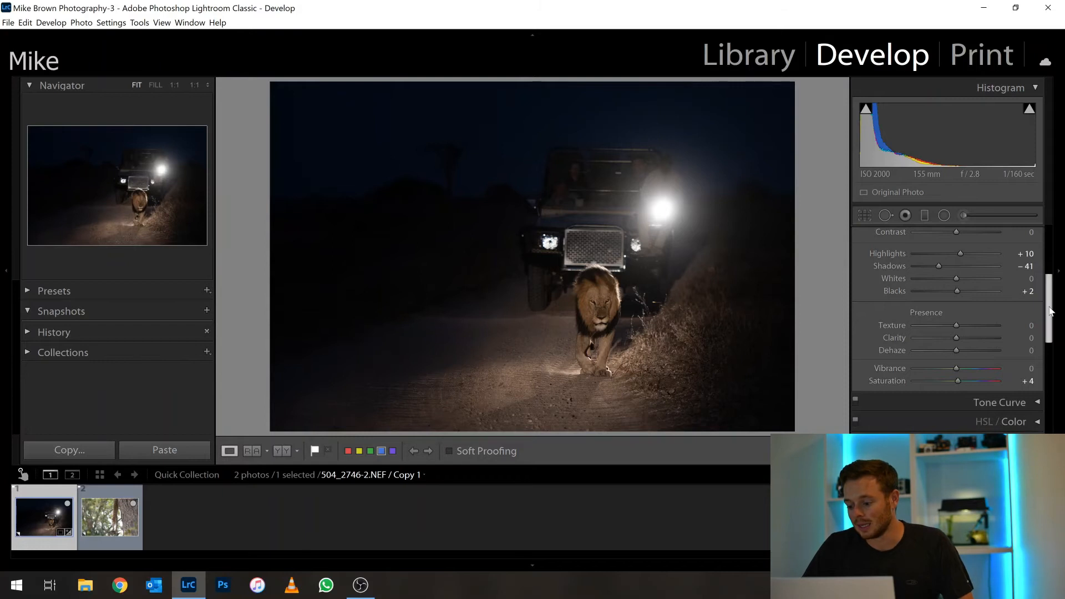
On the tone curve, anchor the highlights at input 251, output 251, and lift the shadows at input 36 to output 48
{"action": "left_click_drag", "start_coordinate": [1050, 311], "coordinate": [1052, 359]}
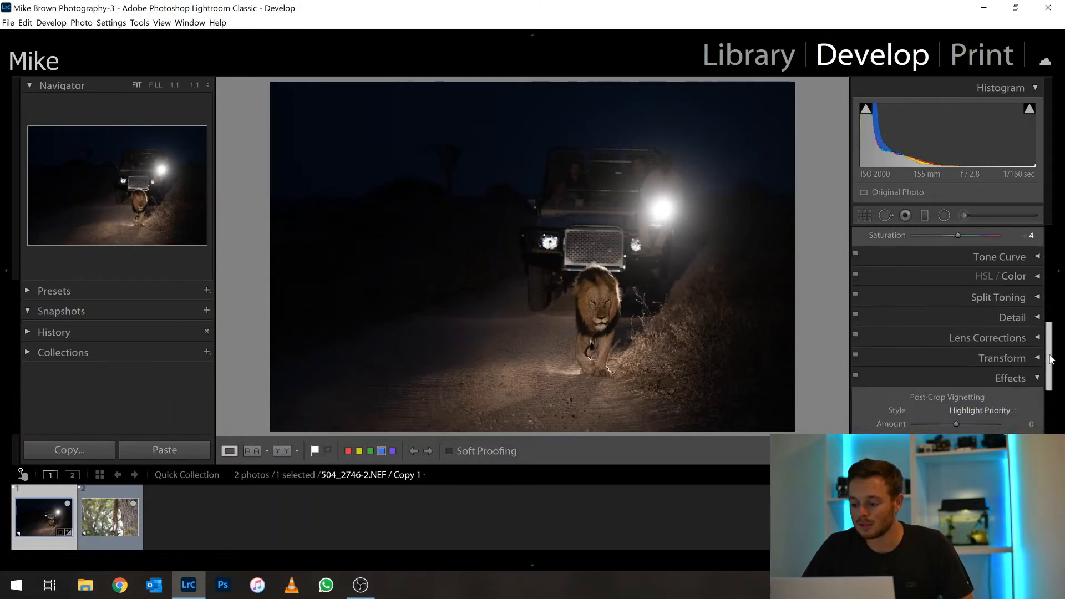
{"action": "left_click", "coordinate": [1036, 261]}
{"action": "left_click_drag", "start_coordinate": [1048, 337], "coordinate": [1048, 338]}
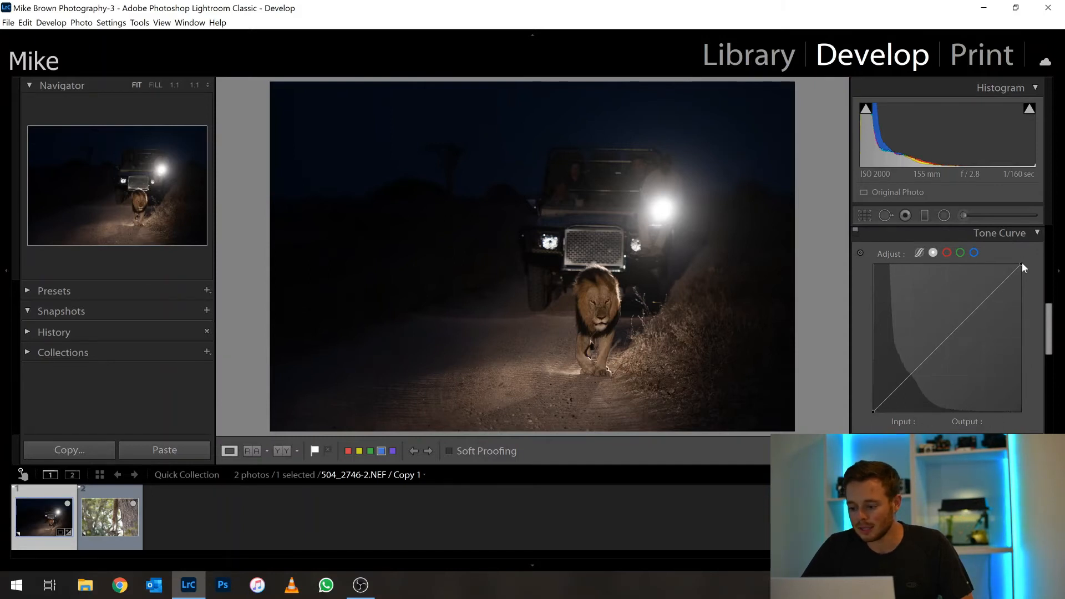
{"action": "mouse_move", "coordinate": [1020, 263]}
{"action": "left_mouse_down"}
{"action": "mouse_move", "coordinate": [1020, 281]}
{"action": "mouse_move", "coordinate": [1019, 269]}
{"action": "left_mouse_up"}
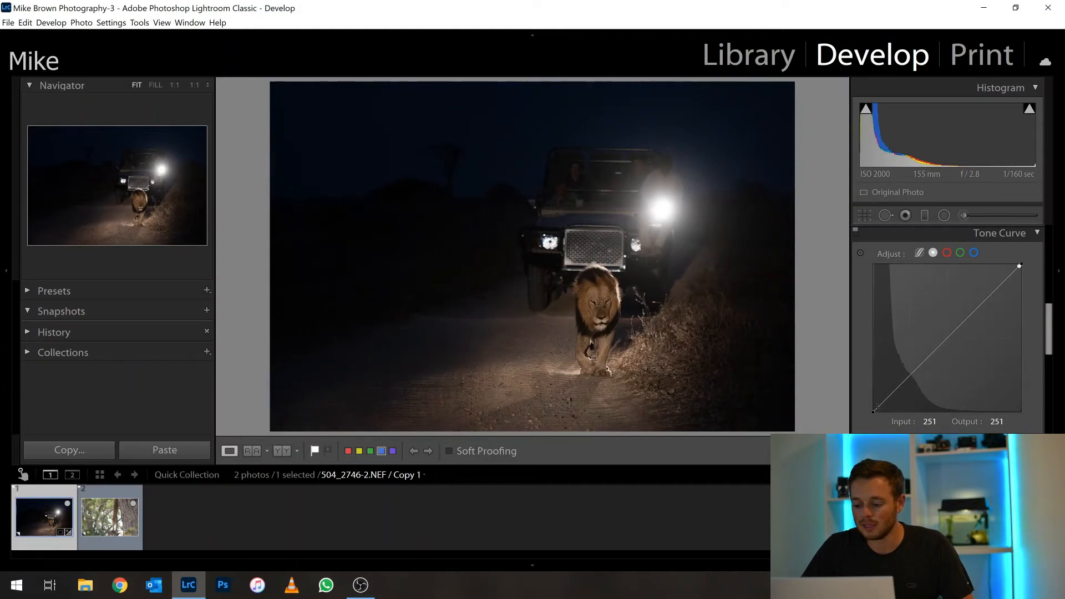
{"action": "left_click_drag", "start_coordinate": [893, 391], "coordinate": [894, 384]}
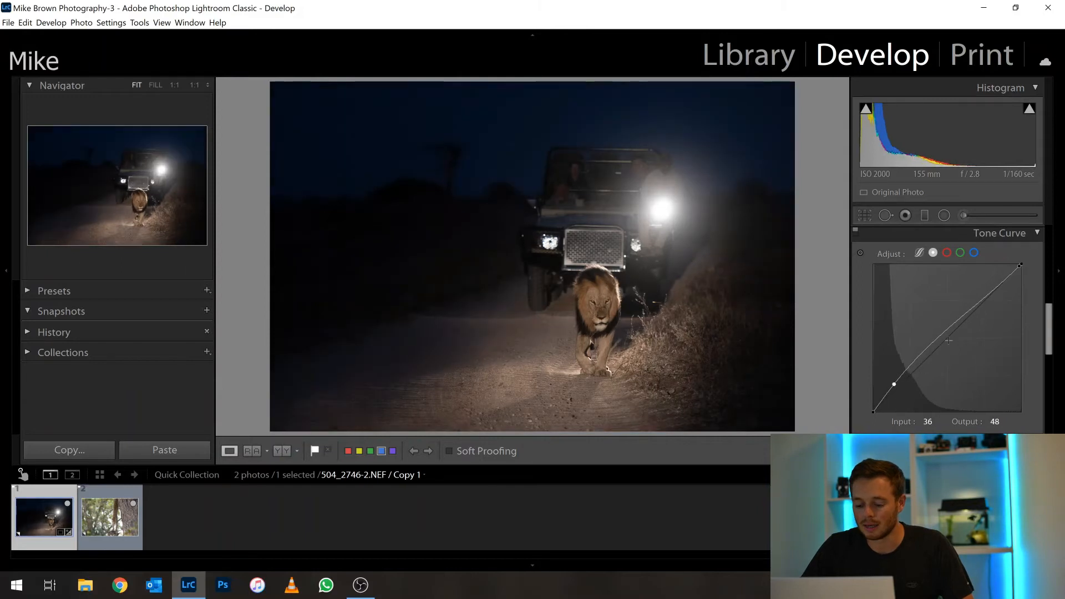
Refine the tone curve with a midtone point at input 139, output 143, and move the shadow point to input 48, output 51
{"action": "left_click_drag", "start_coordinate": [952, 329], "coordinate": [947, 325]}
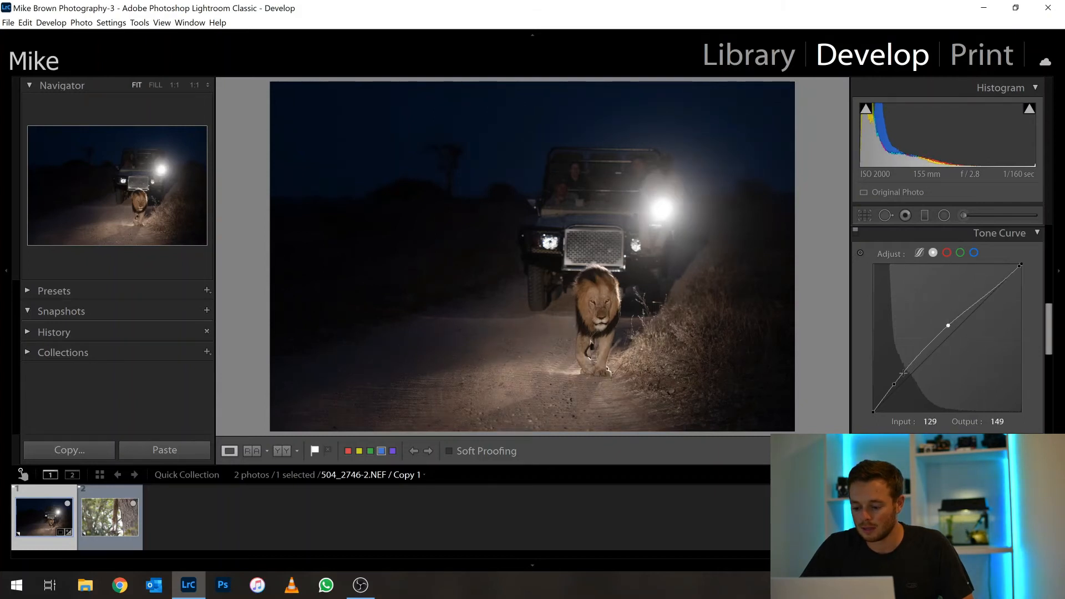
{"action": "left_click_drag", "start_coordinate": [894, 380], "coordinate": [903, 382]}
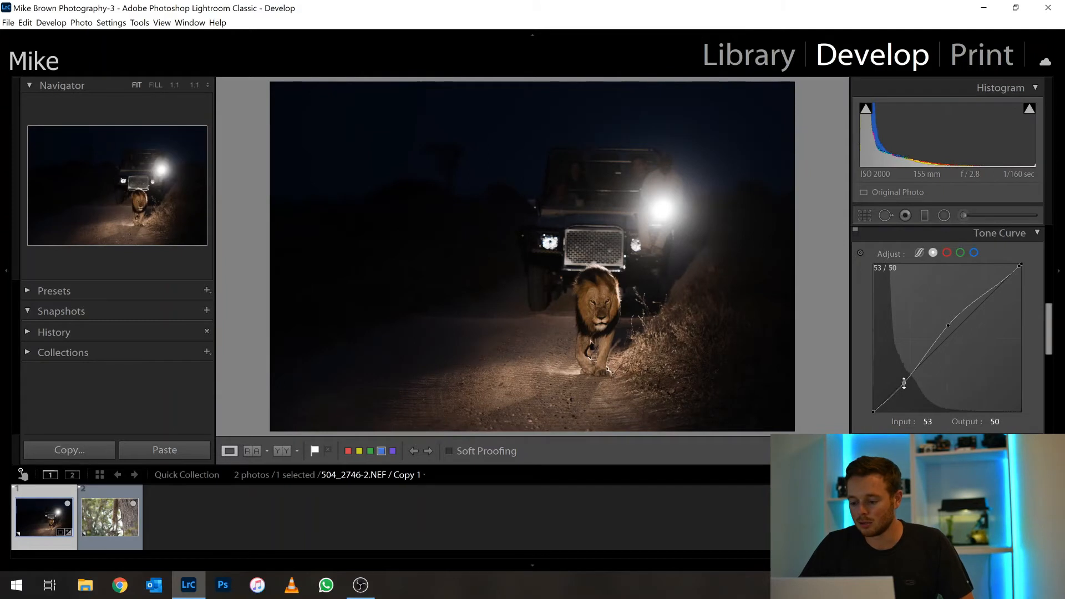
{"action": "key", "text": "ctrl+z"}
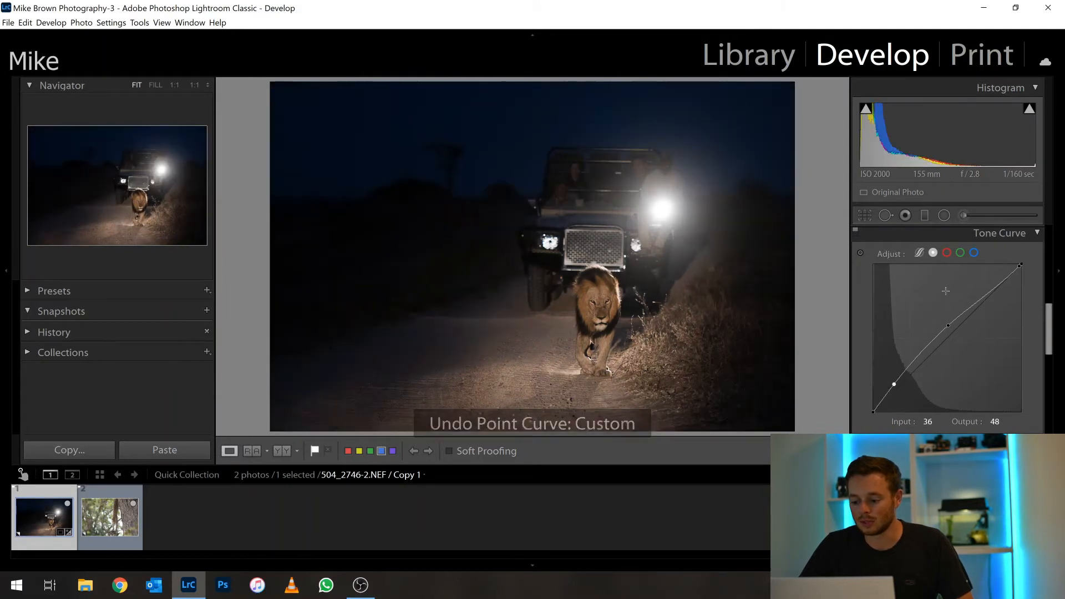
{"action": "left_click_drag", "start_coordinate": [947, 325], "coordinate": [954, 329]}
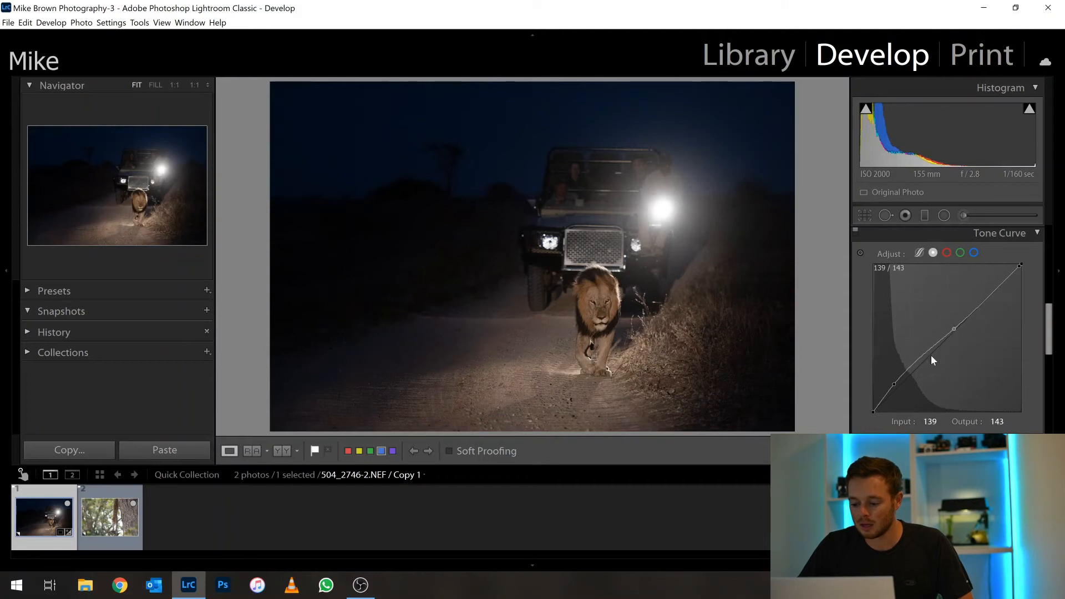
{"action": "left_click_drag", "start_coordinate": [893, 381], "coordinate": [900, 382]}
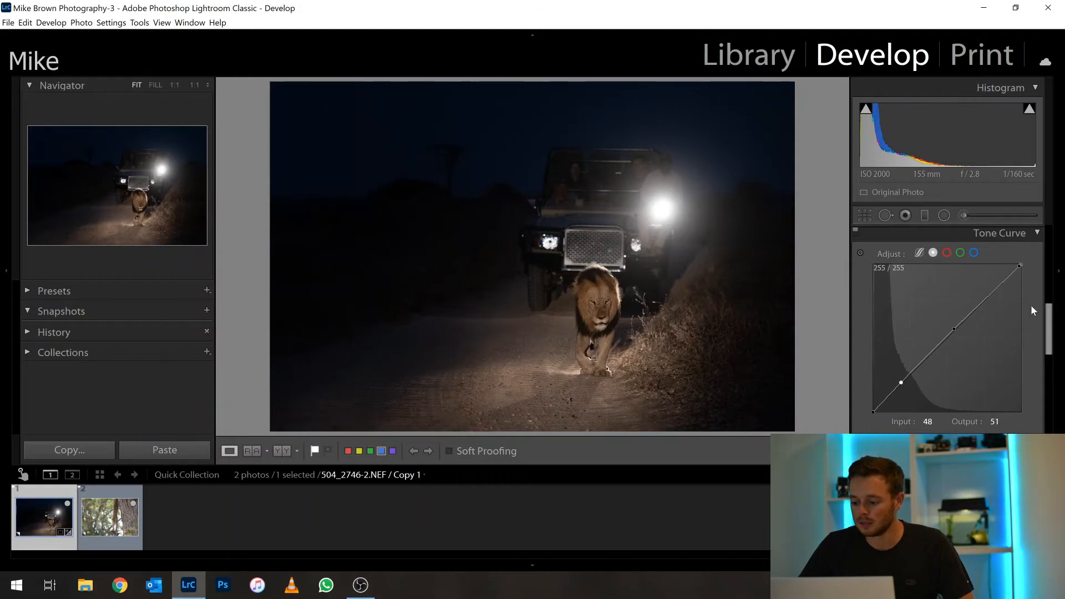
Add a slight dark post-crop vignette by setting its Amount to -9 with the Highlight Priority style
{"action": "left_click", "coordinate": [1036, 233]}
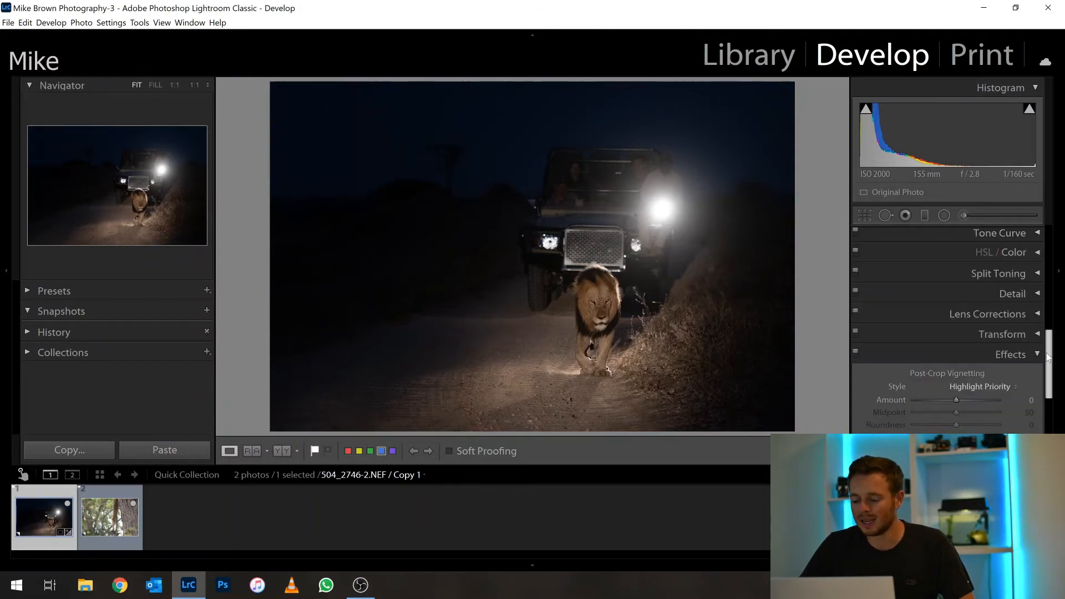
{"action": "scroll", "coordinate": [1047, 357], "scroll_direction": "down", "scroll_amount": 3}
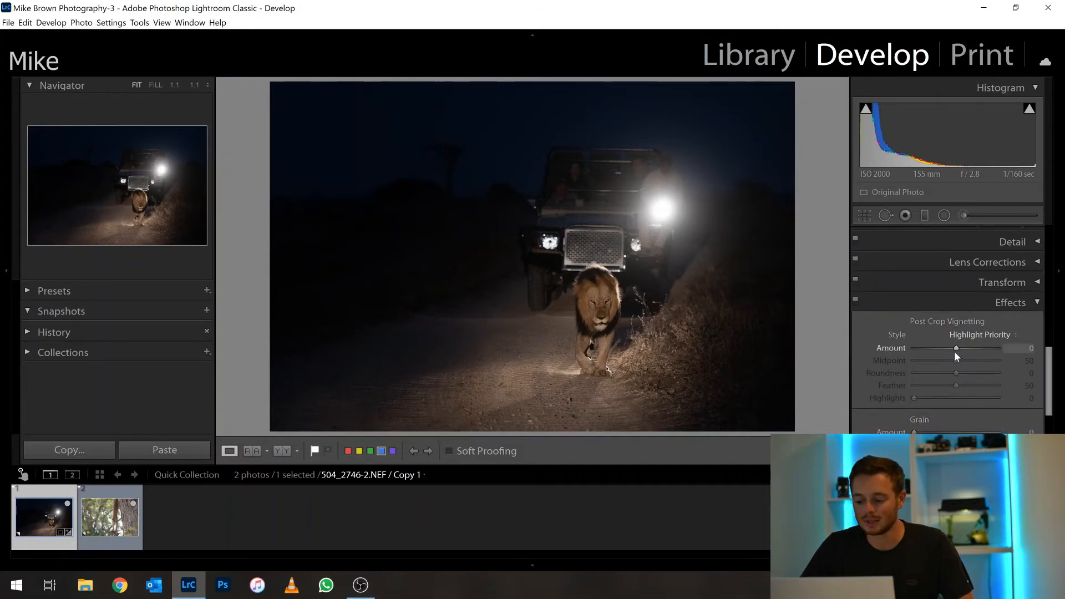
{"action": "left_click_drag", "start_coordinate": [954, 350], "coordinate": [950, 347]}
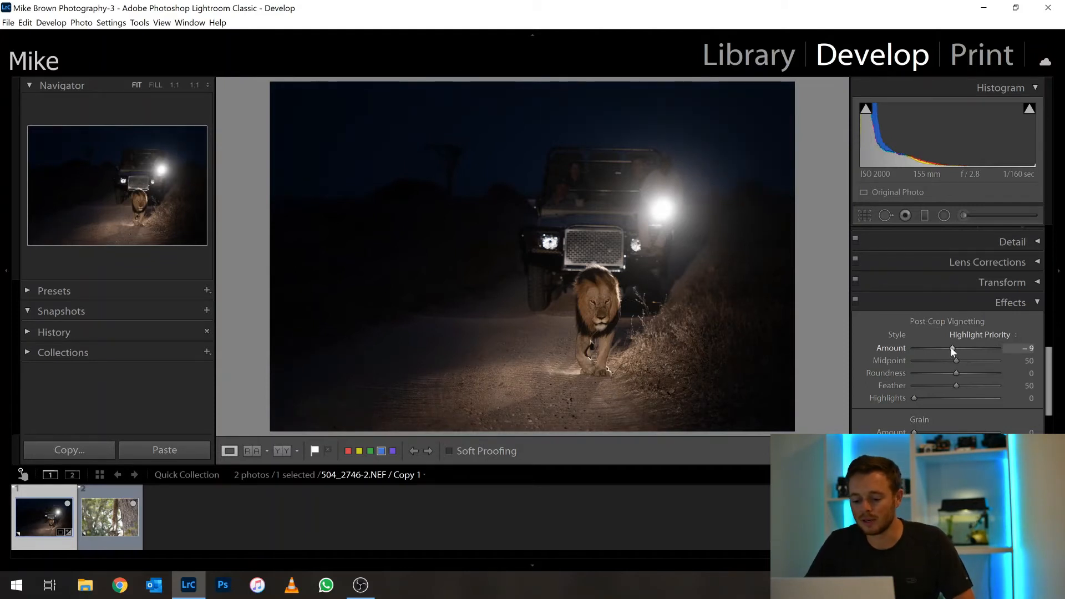
Draw a tall elliptical radial filter around the lion and centre it on the animal
{"action": "left_click_drag", "start_coordinate": [1050, 368], "coordinate": [1049, 242]}
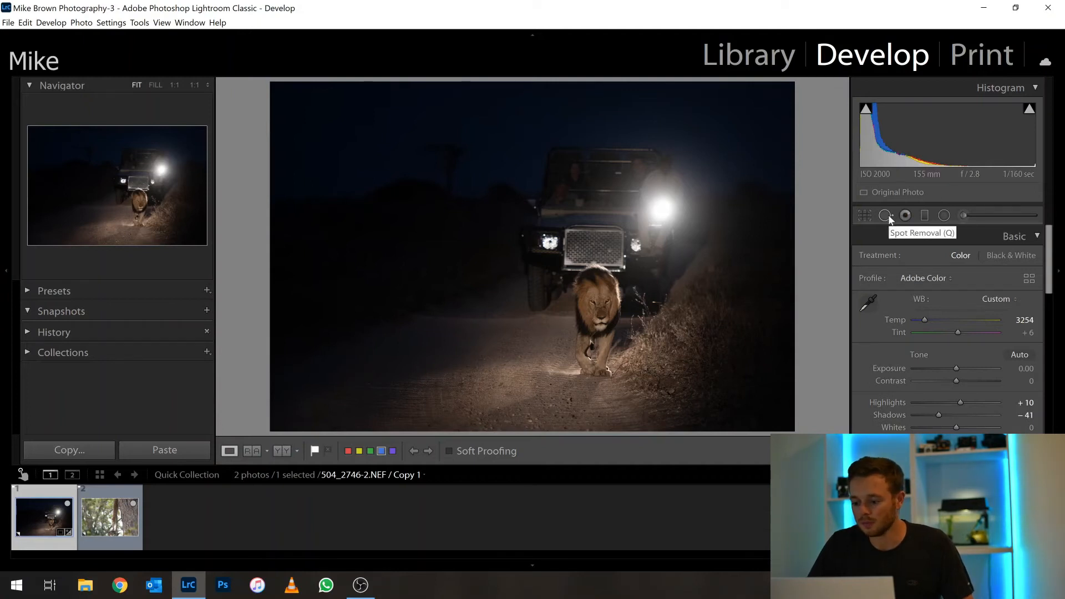
{"action": "left_click", "coordinate": [944, 216]}
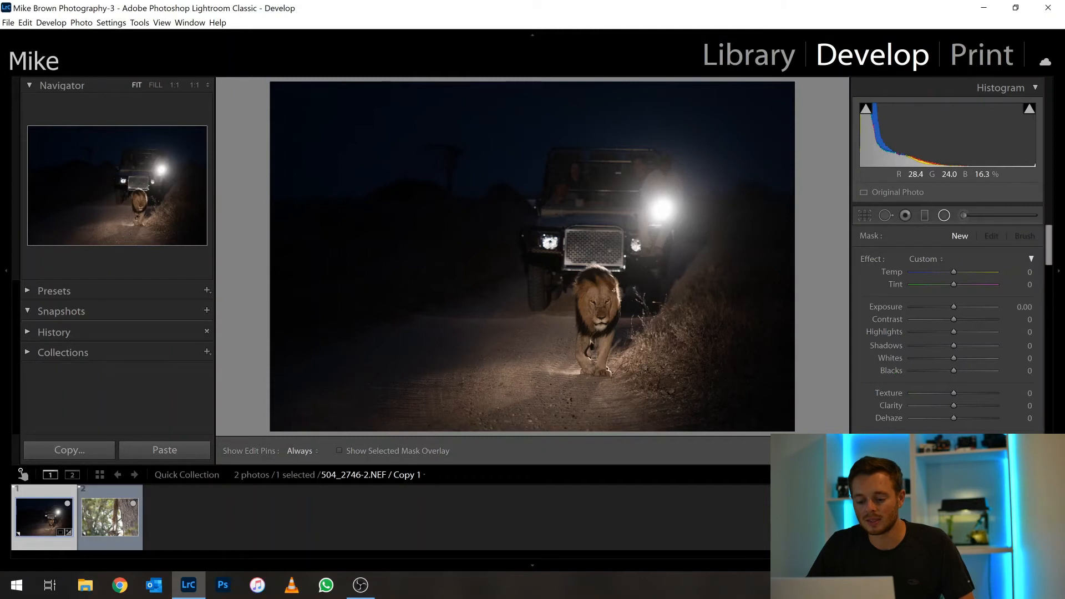
{"action": "left_click_drag", "start_coordinate": [614, 290], "coordinate": [545, 413]}
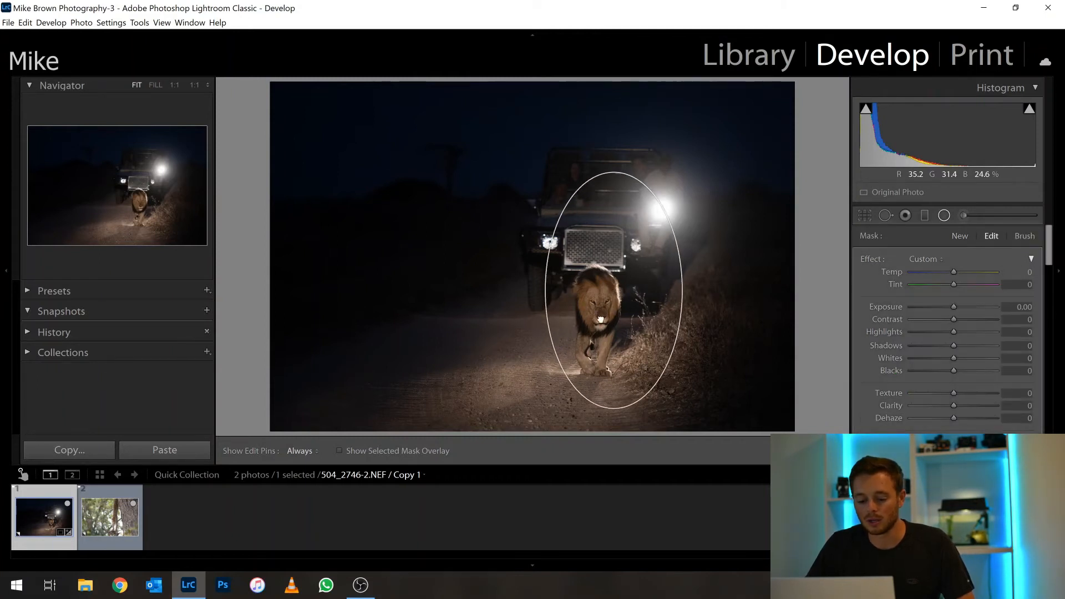
{"action": "left_click_drag", "start_coordinate": [592, 337], "coordinate": [591, 341]}
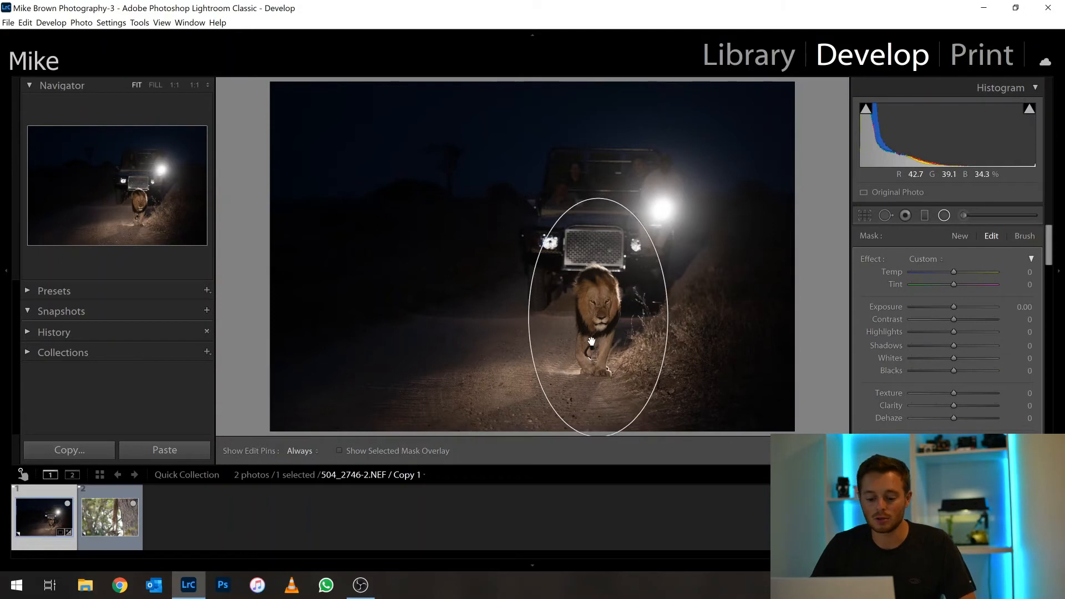
Examine the radial filter's affected area using the mask overlay, comparing the inverted and non-inverted mask
{"action": "left_click", "coordinate": [340, 450]}
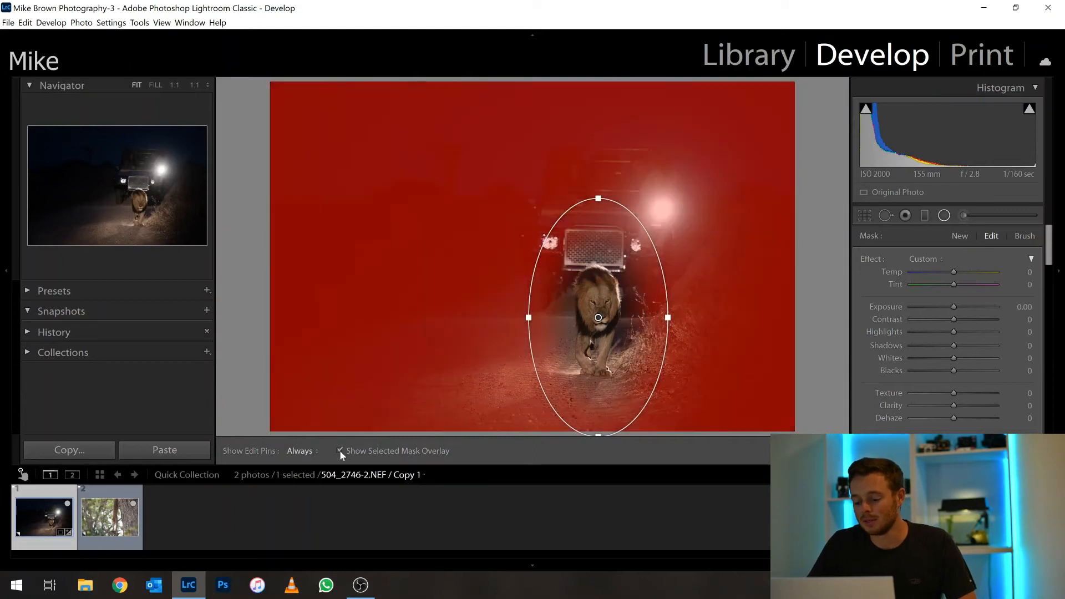
{"action": "left_click_drag", "start_coordinate": [1046, 263], "coordinate": [1050, 315]}
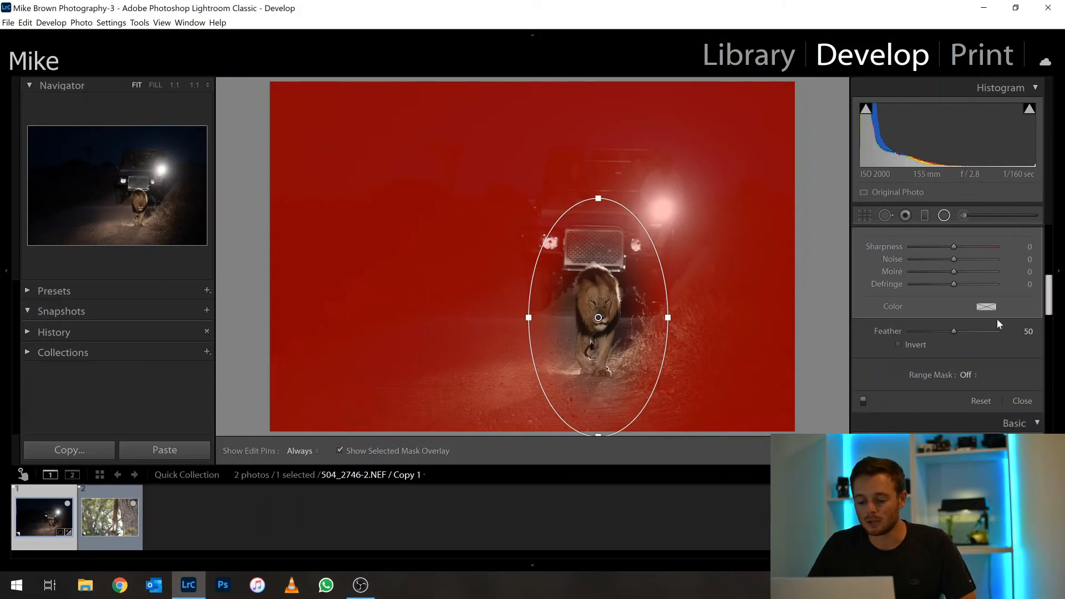
{"action": "left_click", "coordinate": [899, 345]}
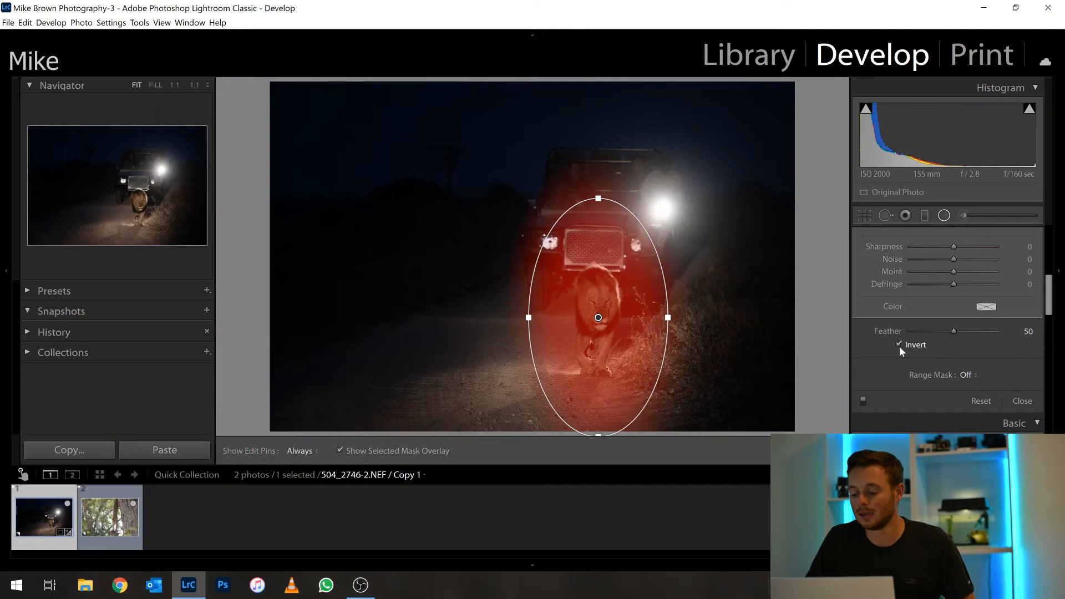
{"action": "left_click", "coordinate": [899, 345]}
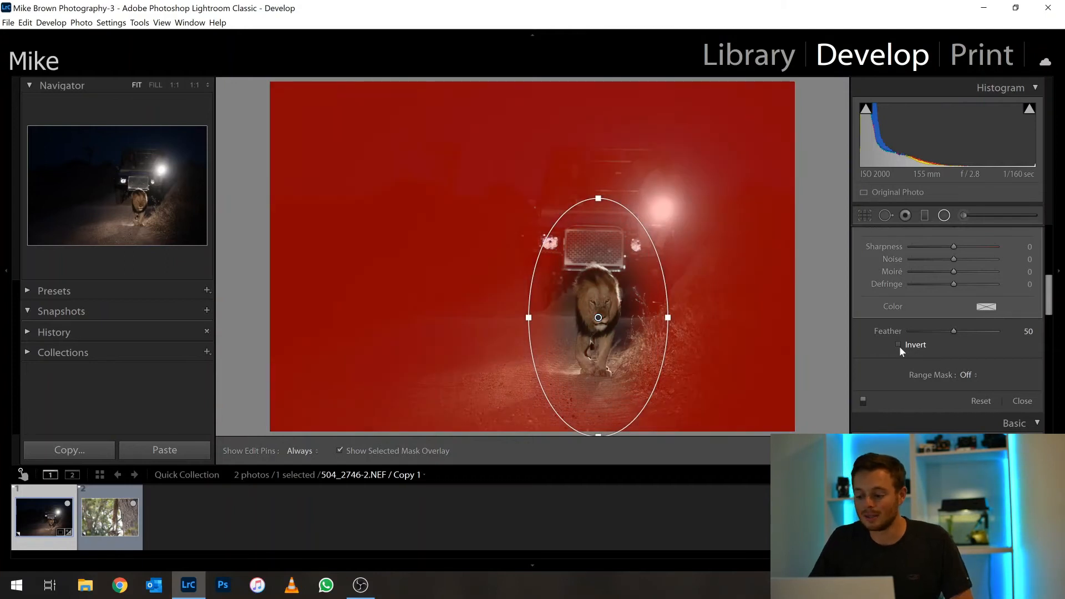
{"action": "left_click_drag", "start_coordinate": [1047, 309], "coordinate": [1048, 252]}
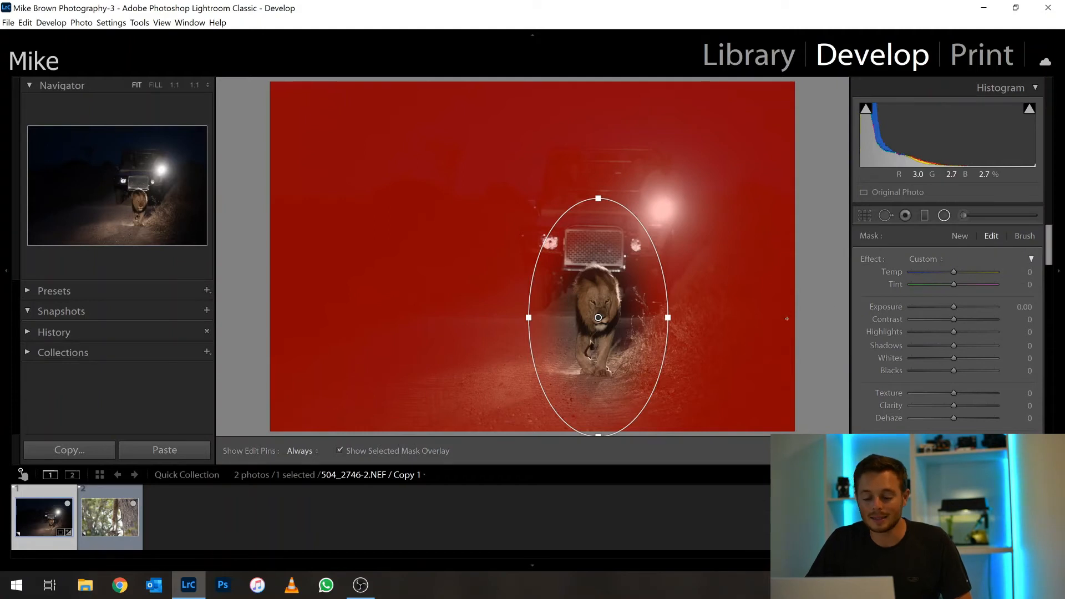
Hide the mask overlay, darken the surroundings outside the ellipse with Exposure -0.14, and close the radial filter
{"action": "key", "text": "o"}
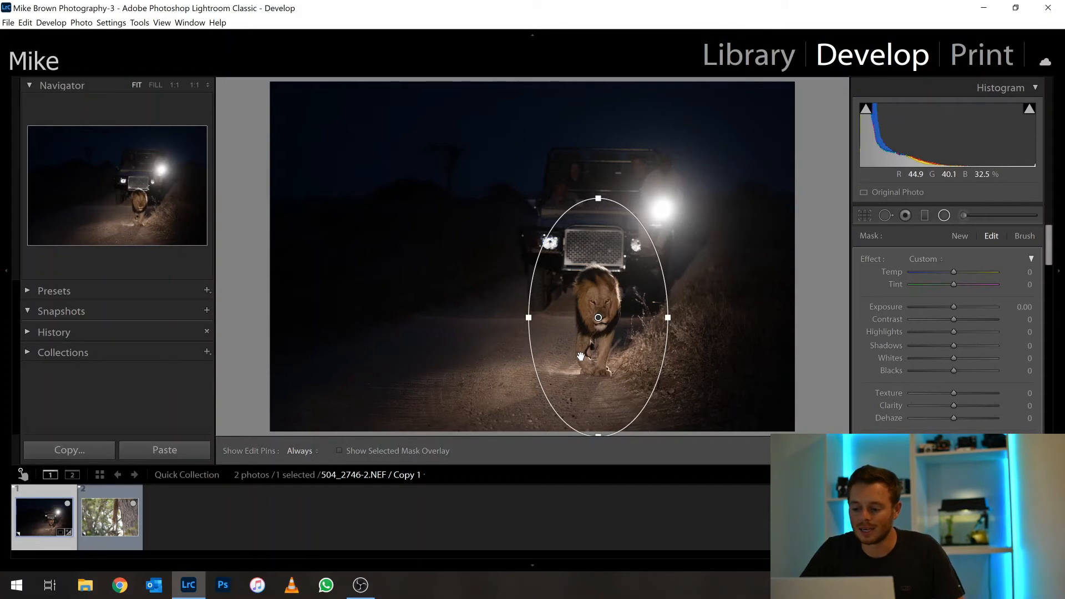
{"action": "left_click_drag", "start_coordinate": [955, 307], "coordinate": [951, 307]}
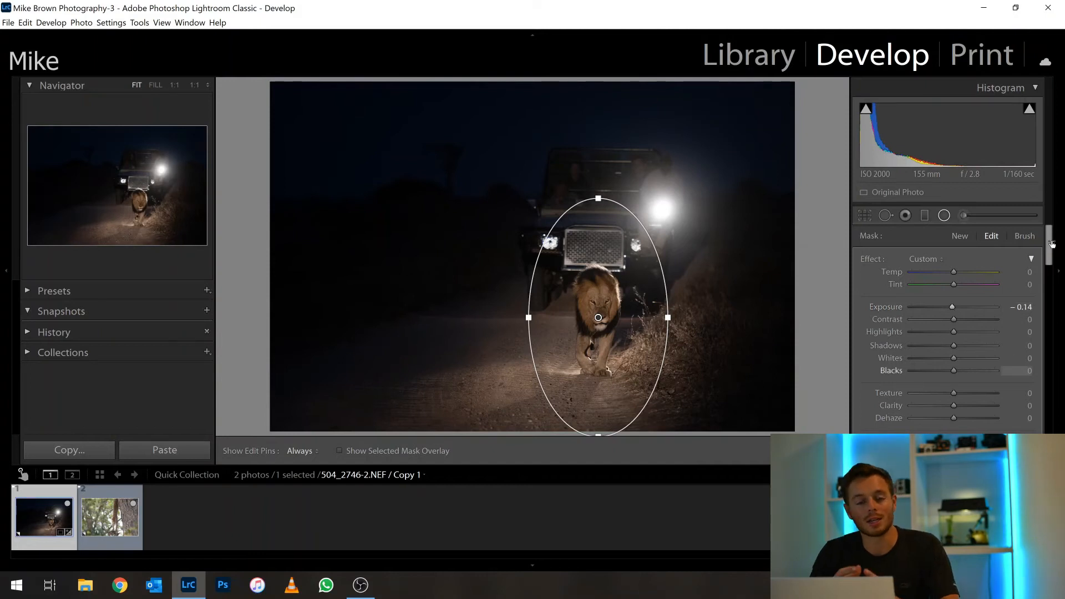
{"action": "key", "text": "shift+m"}
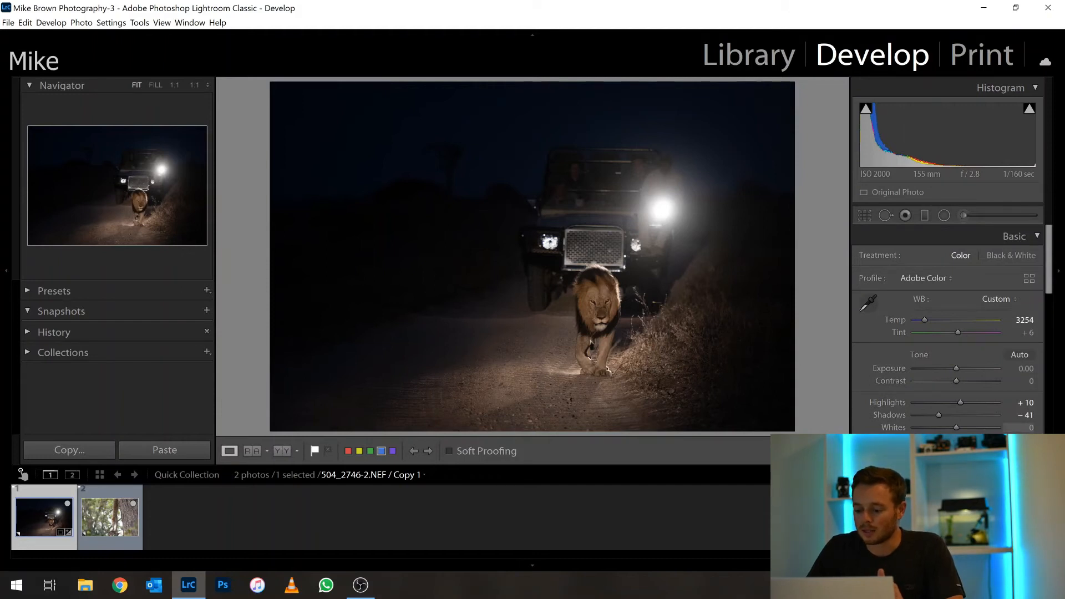
{"action": "left_click", "coordinate": [963, 220]}
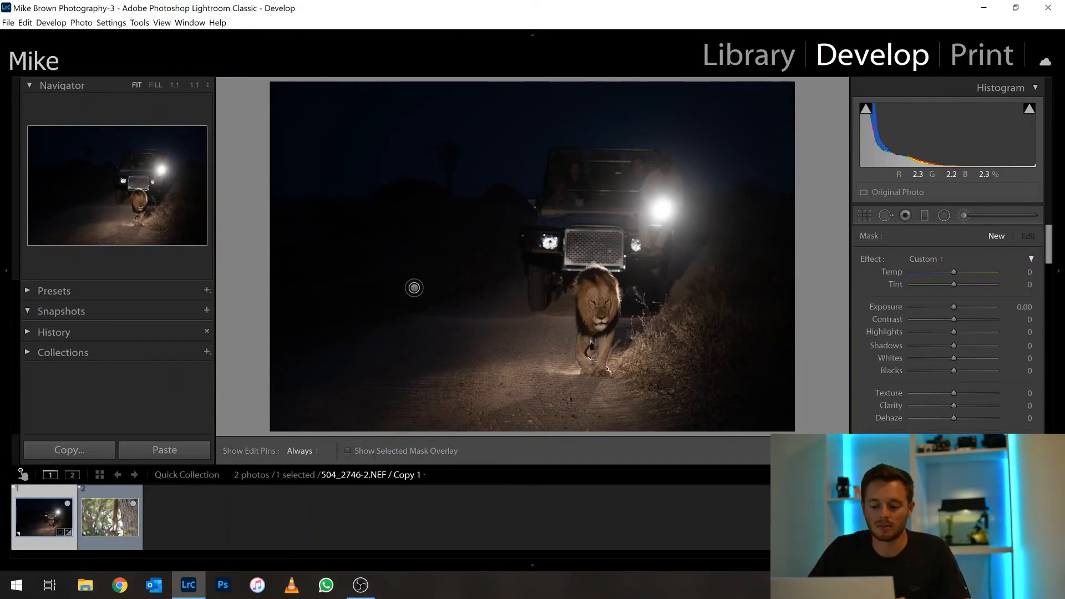
{"action": "mouse_move", "coordinate": [433, 273]}
{"action": "left_mouse_down"}
{"action": "mouse_move", "coordinate": [399, 330]}
{"action": "mouse_move", "coordinate": [445, 318]}
{"action": "left_mouse_up"}
{"action": "key", "text": "o"}
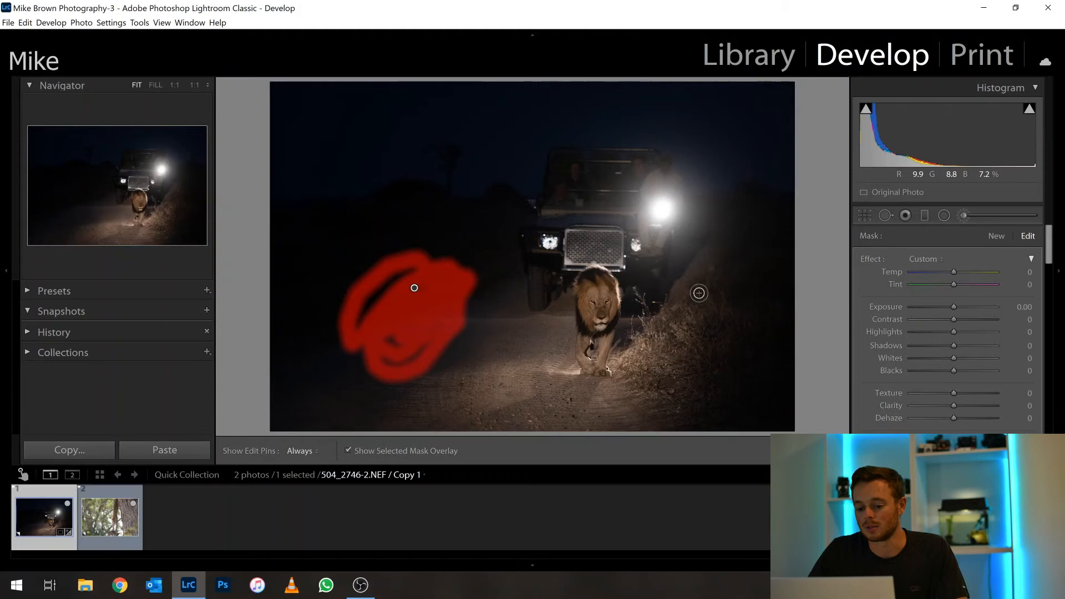
{"action": "key", "text": "ctrl+z"}
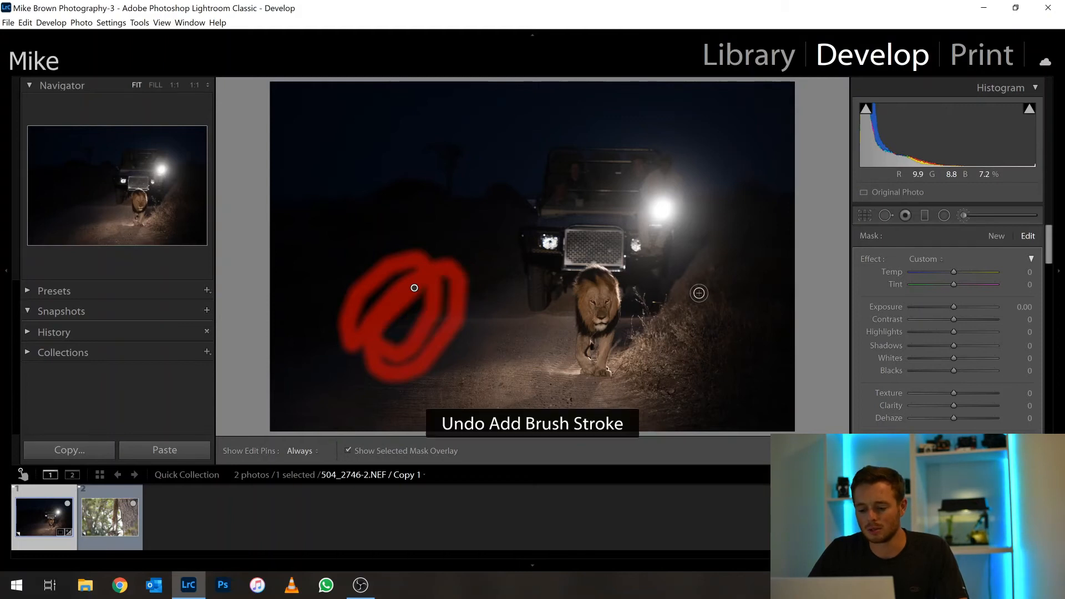
{"action": "key", "text": "ctrl+z"}
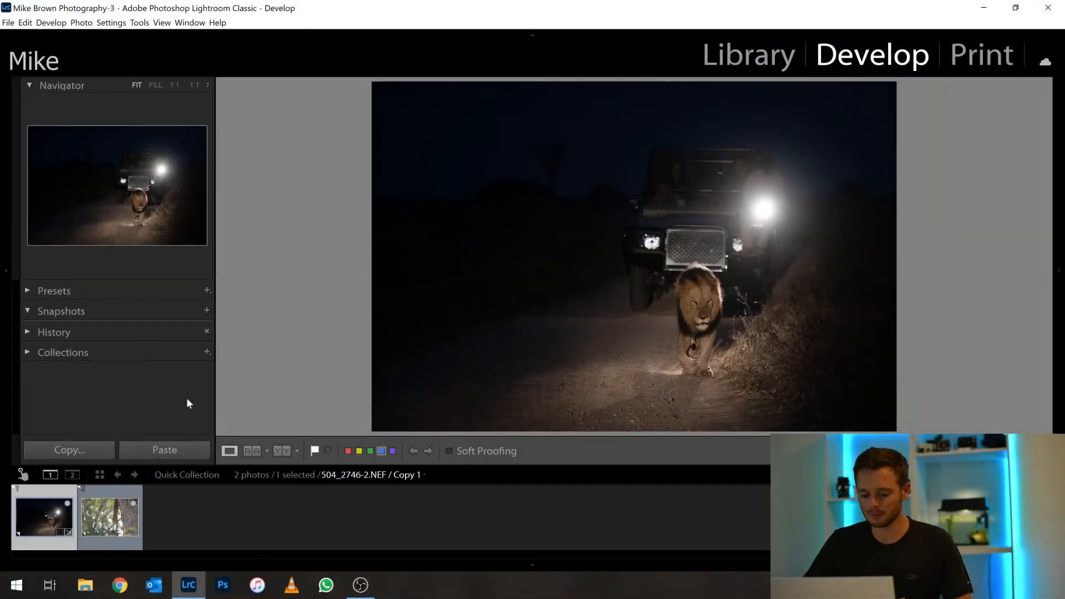
Open the leopard photo and crop it to portrait format at the original aspect ratio, framing the leopard, branch and trunk edge
{"action": "key", "text": "Right"}
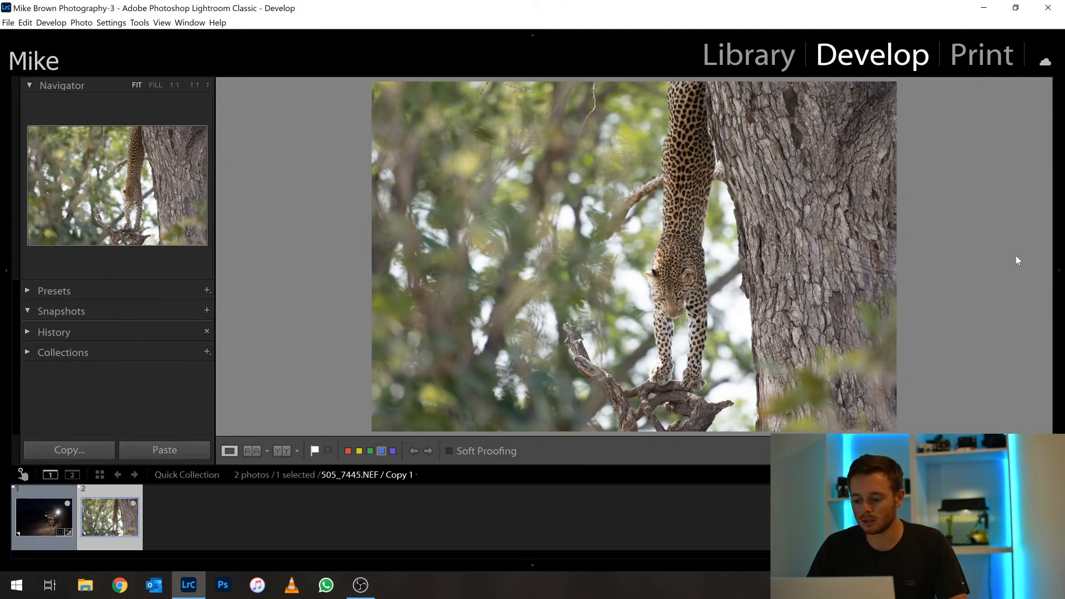
{"action": "left_click", "coordinate": [1059, 270]}
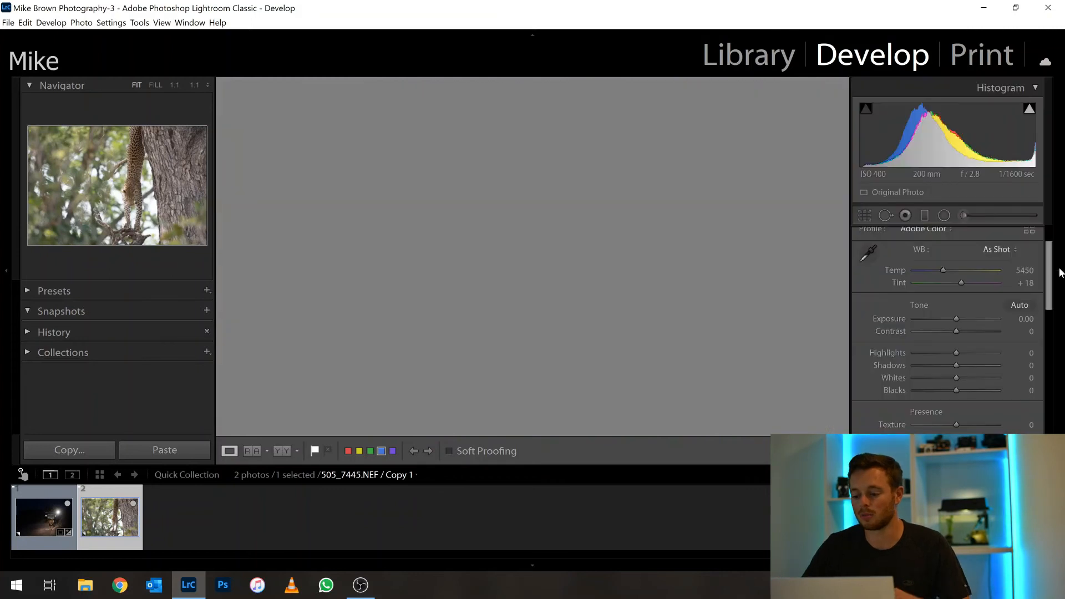
{"action": "key", "text": "r"}
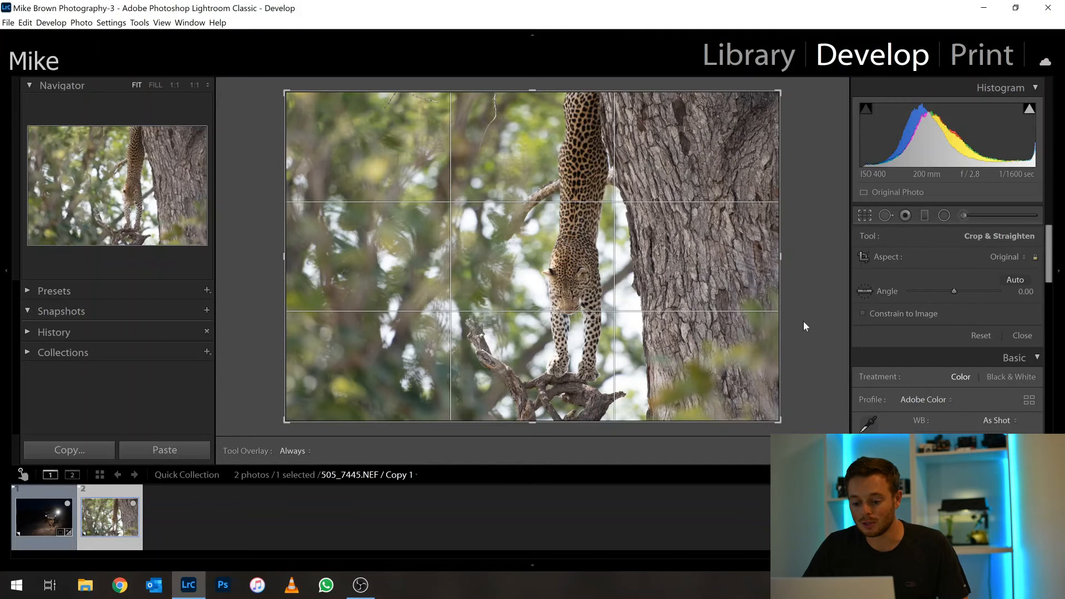
{"action": "left_click_drag", "start_coordinate": [779, 424], "coordinate": [504, 421]}
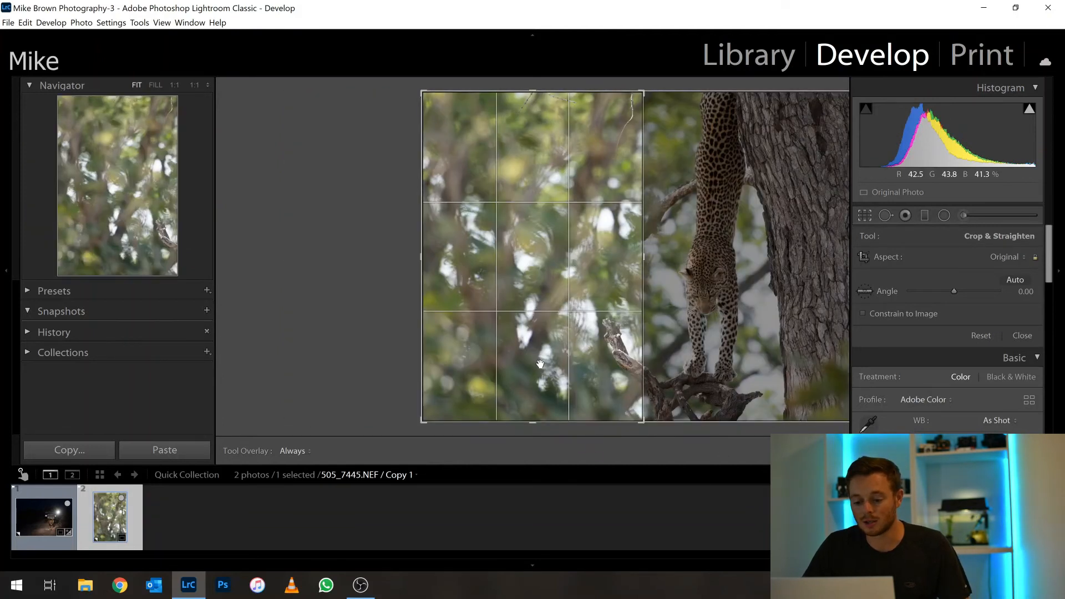
{"action": "left_click_drag", "start_coordinate": [535, 364], "coordinate": [373, 375]}
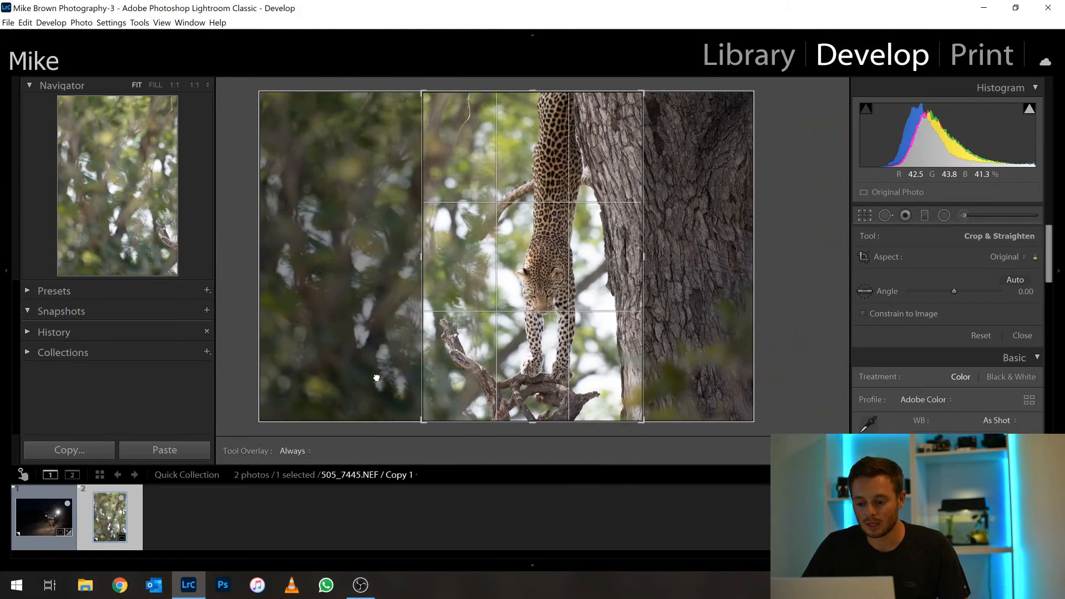
{"action": "left_click_drag", "start_coordinate": [642, 88], "coordinate": [660, 69]}
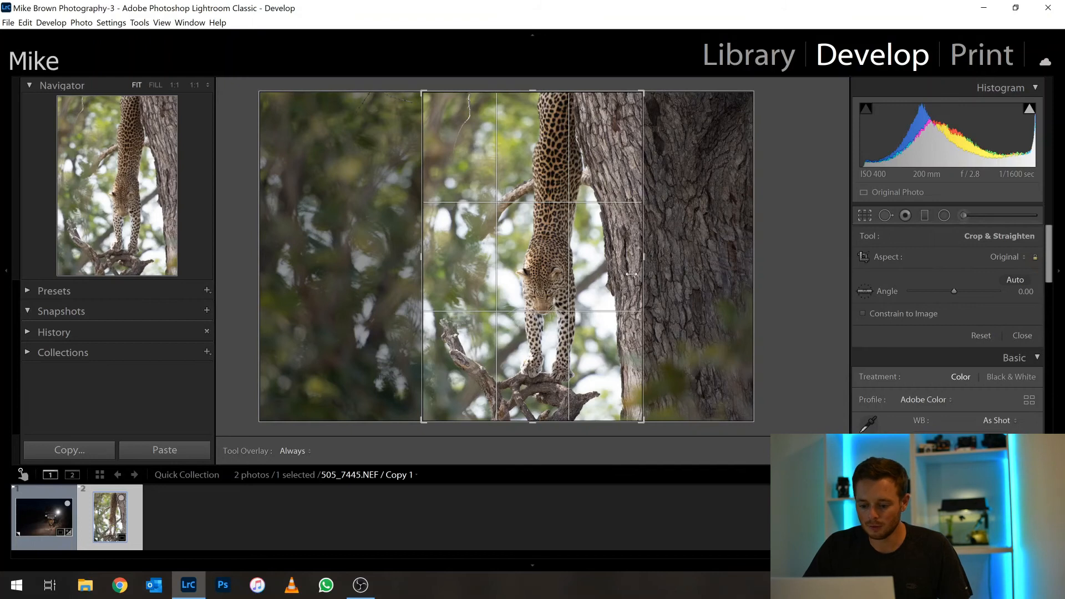
{"action": "left_click_drag", "start_coordinate": [598, 273], "coordinate": [588, 271]}
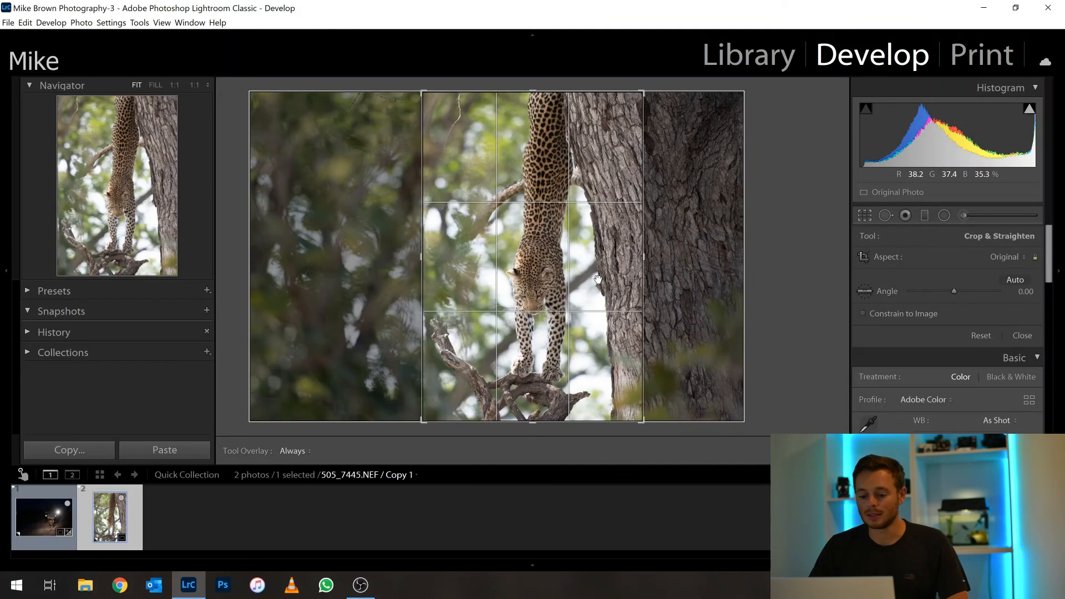
{"action": "key", "text": "Return"}
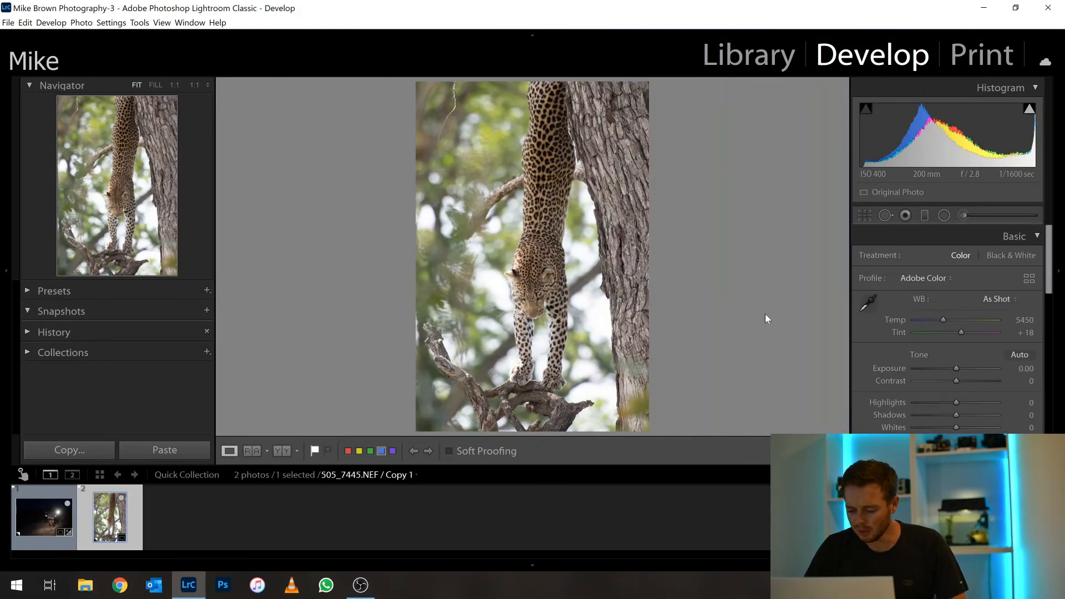
Set the leopard photo's Whites to -100, Highlights to -27 and Blacks to -16
{"action": "left_click_drag", "start_coordinate": [1049, 265], "coordinate": [1053, 286]}
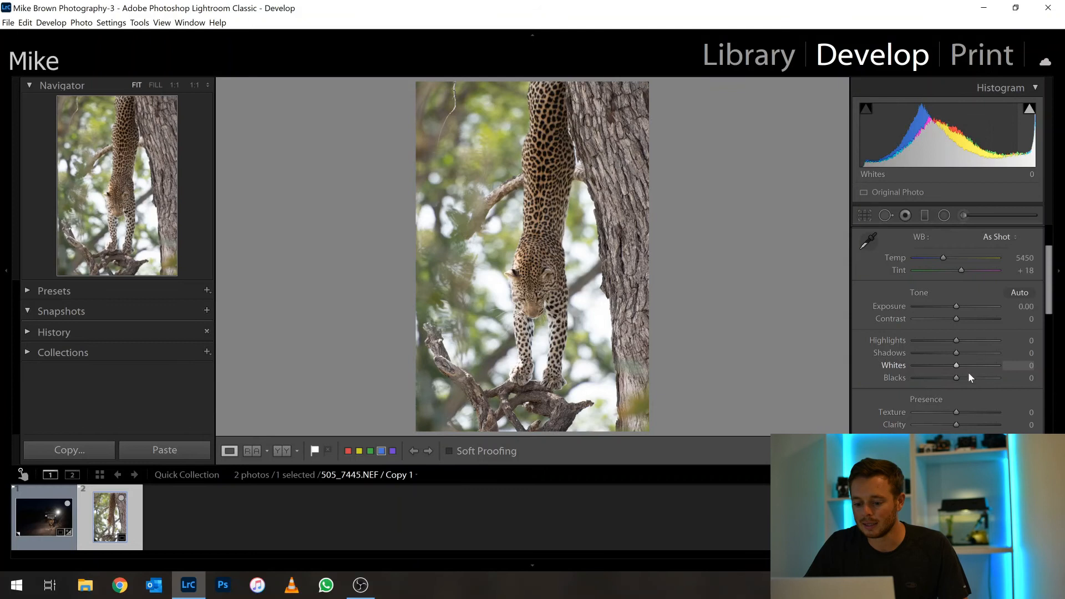
{"action": "left_click_drag", "start_coordinate": [958, 366], "coordinate": [908, 366]}
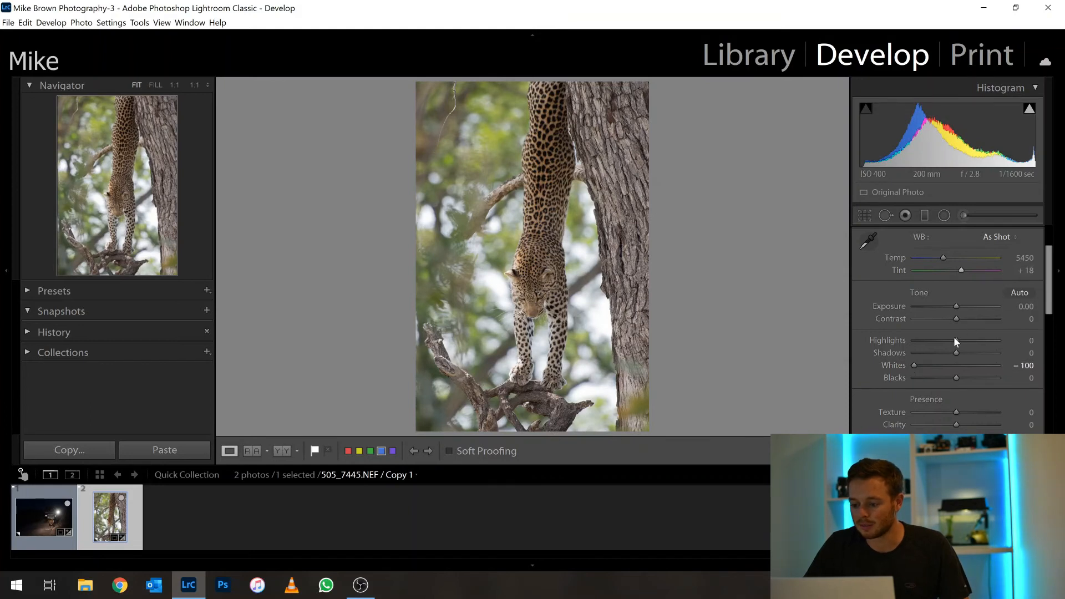
{"action": "left_click_drag", "start_coordinate": [954, 336], "coordinate": [949, 379]}
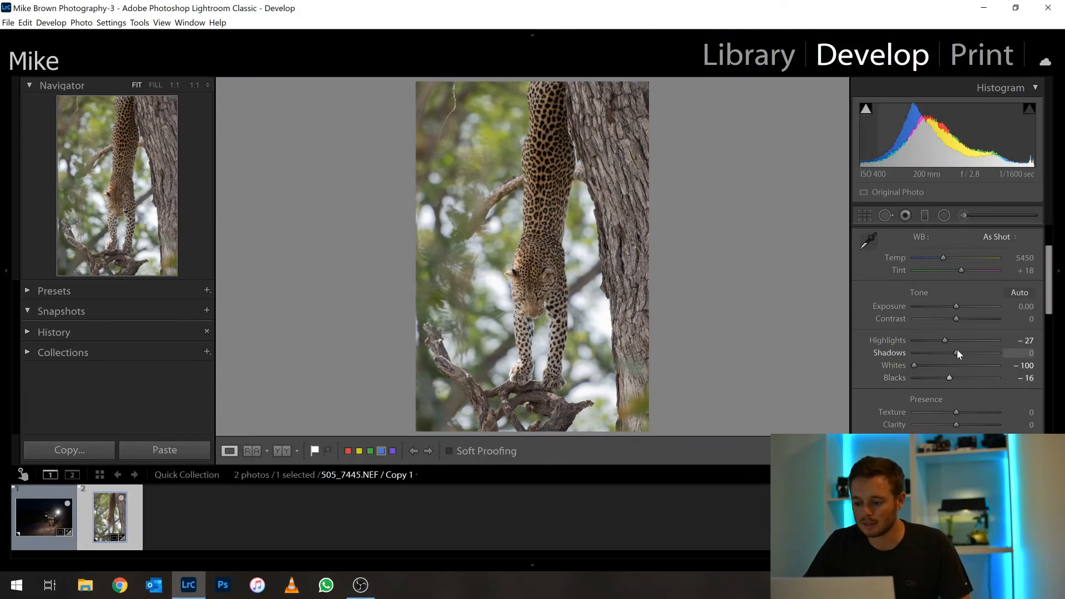
Set the leopard photo's Shadows to +66, Highlights to -97 and Blacks to -37
{"action": "left_click_drag", "start_coordinate": [956, 355], "coordinate": [984, 355]}
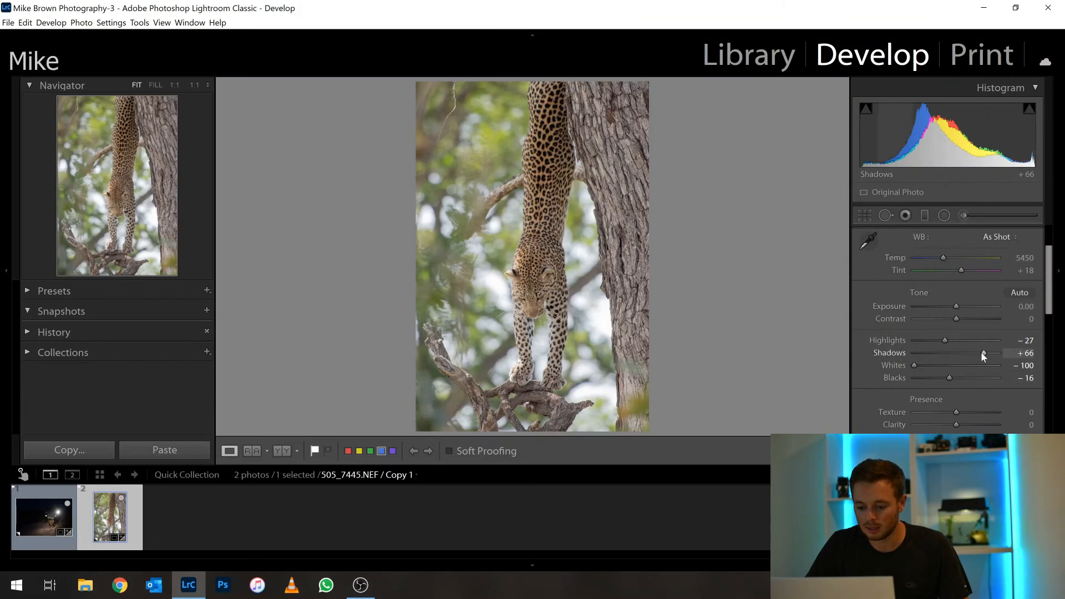
{"action": "left_click_drag", "start_coordinate": [946, 344], "coordinate": [915, 342]}
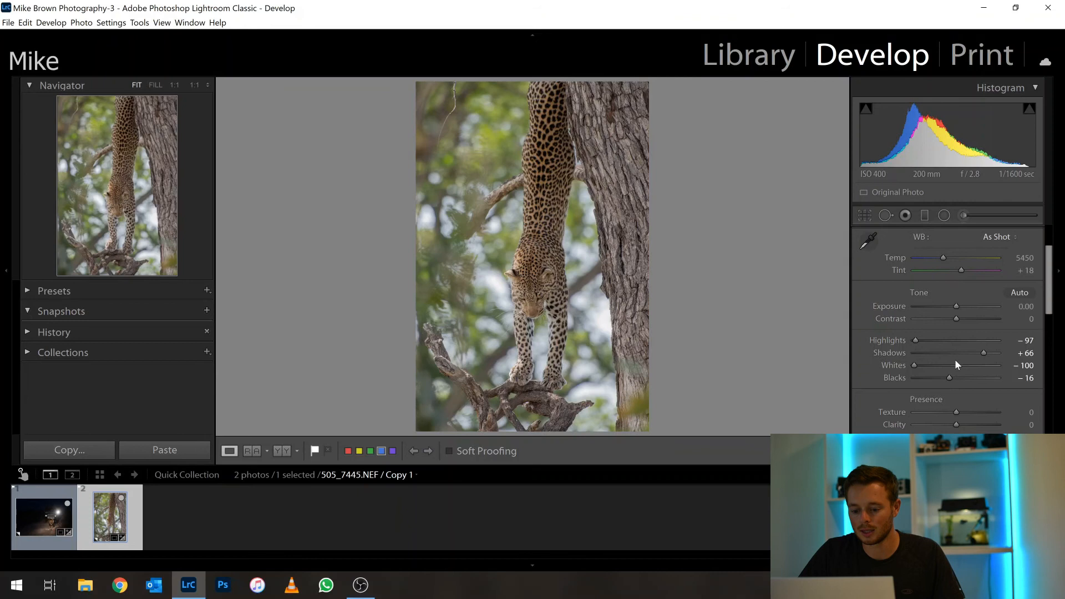
{"action": "left_click_drag", "start_coordinate": [949, 378], "coordinate": [940, 376]}
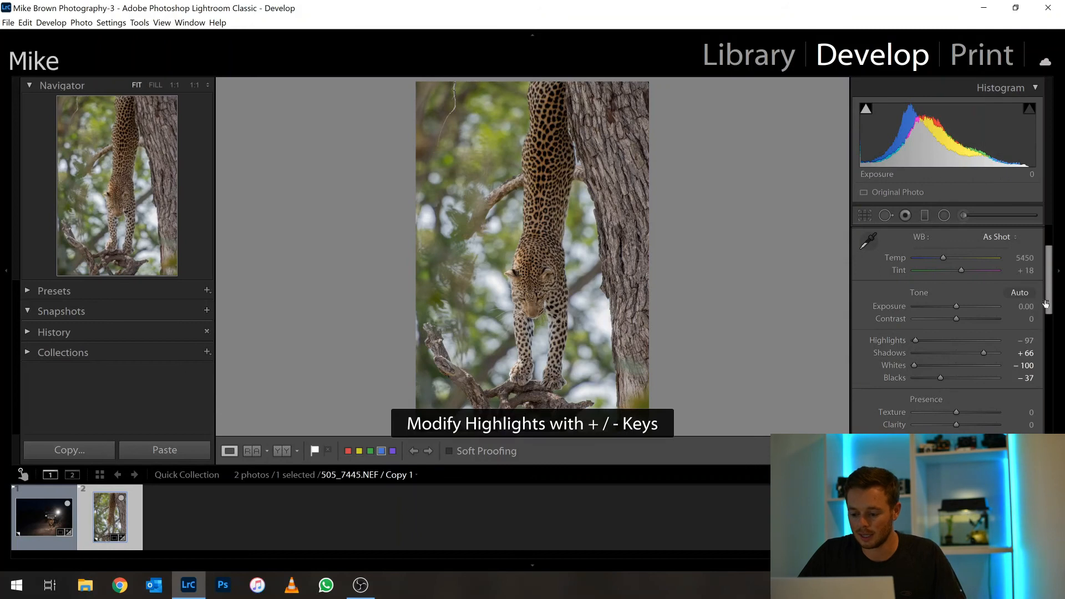
Add a little presence to the leopard photo with Clarity +7 and Dehaze +8
{"action": "left_click_drag", "start_coordinate": [1047, 309], "coordinate": [1047, 334]}
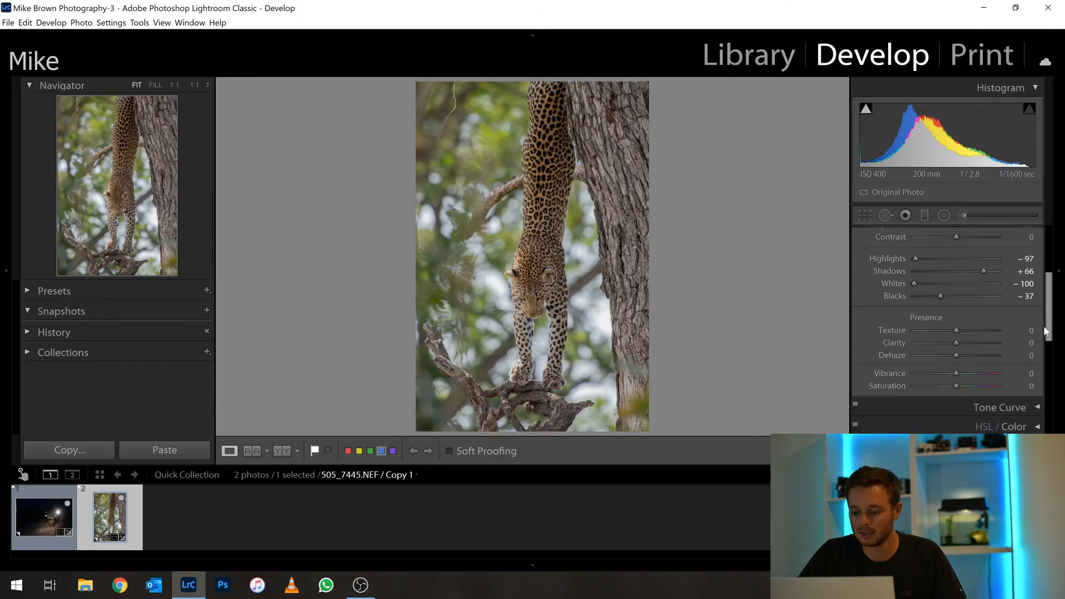
{"action": "left_click_drag", "start_coordinate": [953, 343], "coordinate": [958, 344]}
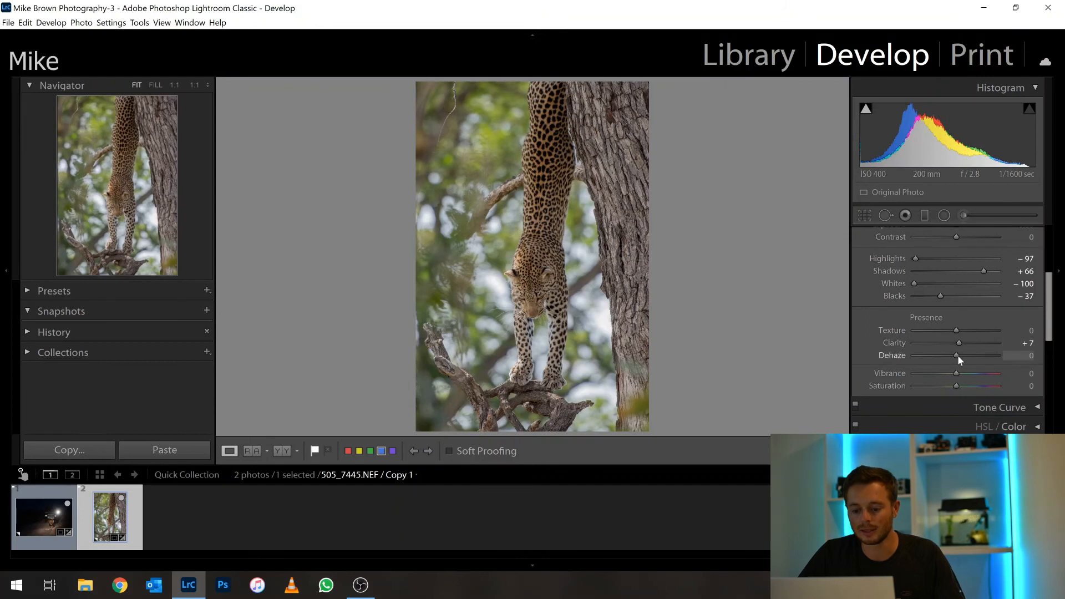
{"action": "left_click_drag", "start_coordinate": [957, 355], "coordinate": [960, 358]}
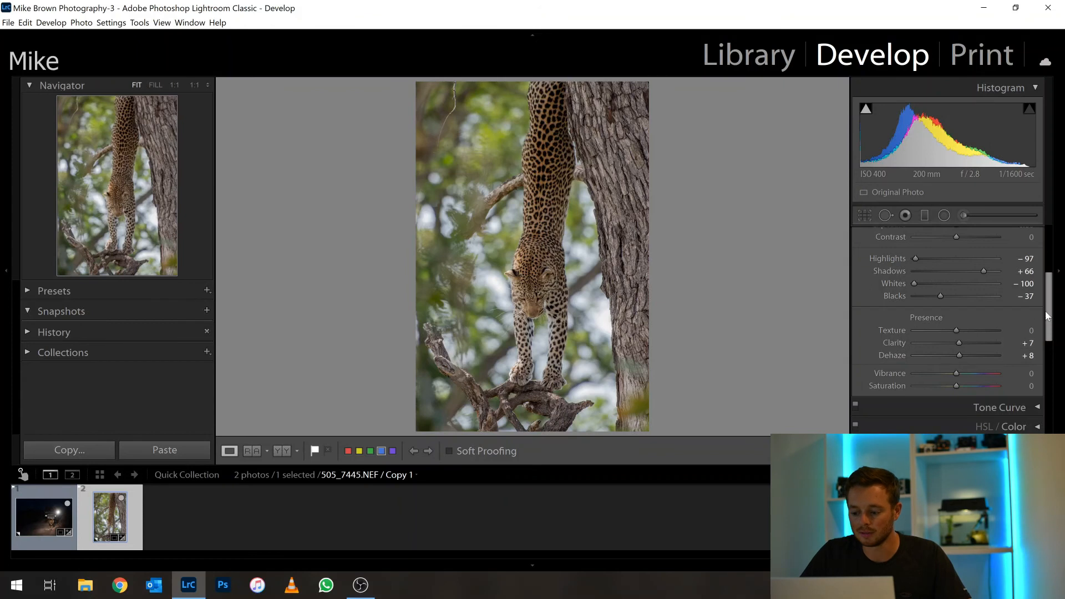
Darken the leopard photo's edges with a post-crop vignette Amount of -16, in Highlight Priority style
{"action": "left_click_drag", "start_coordinate": [1048, 316], "coordinate": [1048, 404]}
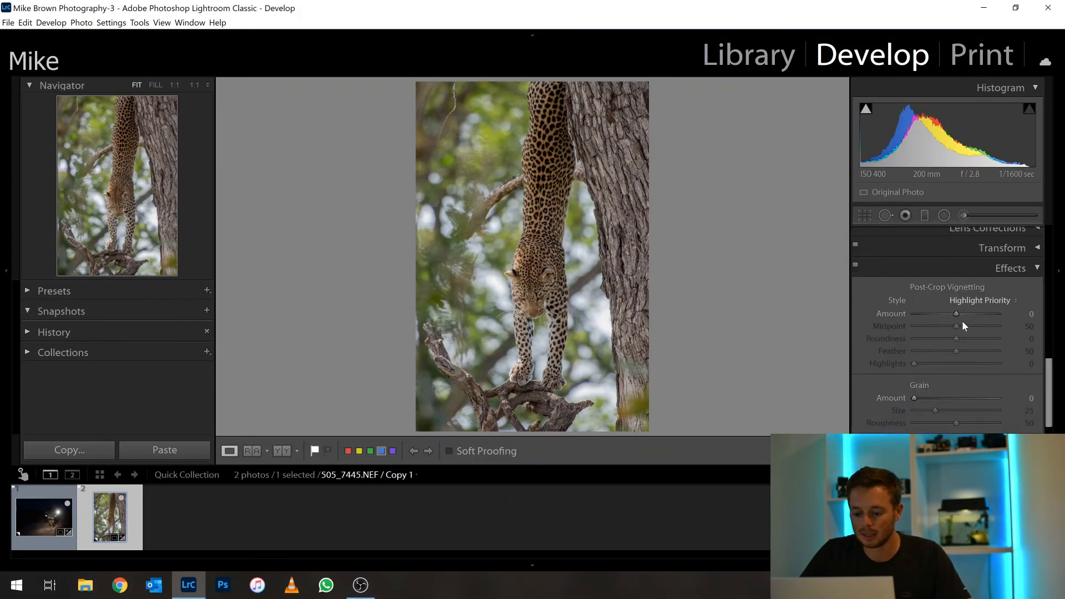
{"action": "left_click_drag", "start_coordinate": [957, 315], "coordinate": [949, 315]}
Open the Detail sharpening settings and move the detail preview onto the leopard's head
{"action": "scroll", "coordinate": [1037, 278], "scroll_direction": "up", "scroll_amount": 5}
{"action": "left_click_drag", "start_coordinate": [1036, 268], "coordinate": [1056, 389]}
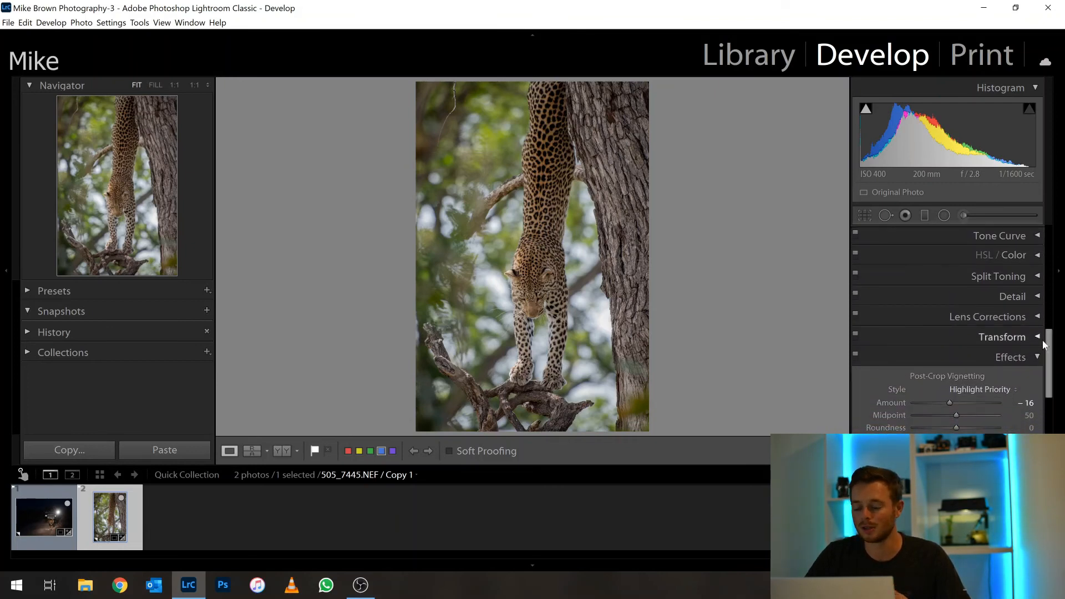
{"action": "left_click", "coordinate": [1039, 296]}
{"action": "mouse_move", "coordinate": [1051, 325]}
{"action": "left_mouse_down"}
{"action": "mouse_move", "coordinate": [1052, 355]}
{"action": "mouse_move", "coordinate": [1048, 332]}
{"action": "left_mouse_up"}
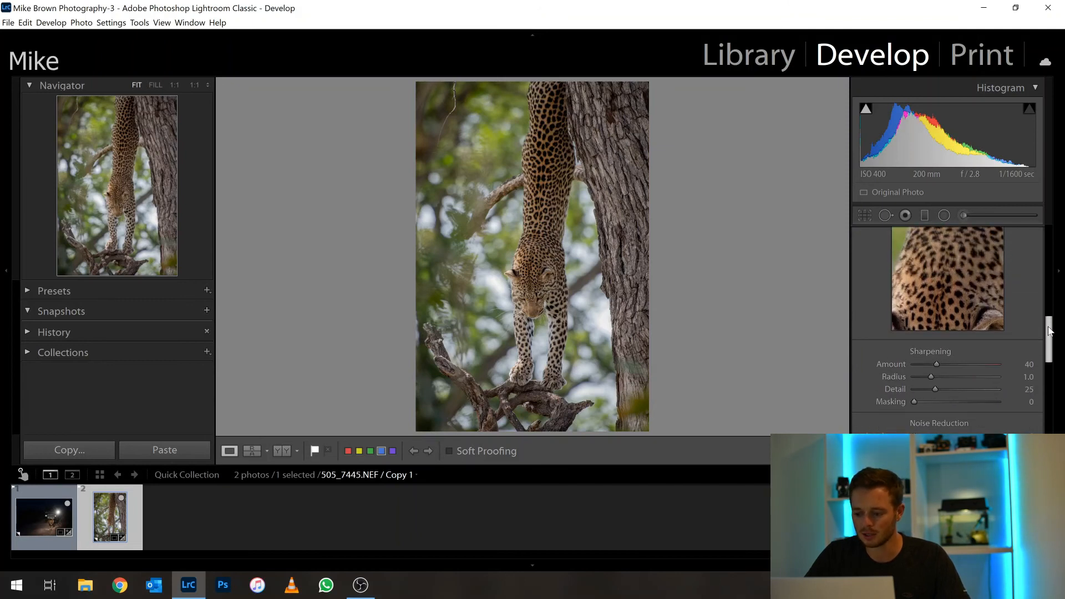
{"action": "mouse_move", "coordinate": [946, 304]}
{"action": "left_mouse_down"}
{"action": "mouse_move", "coordinate": [951, 290]}
{"action": "mouse_move", "coordinate": [911, 237]}
{"action": "mouse_move", "coordinate": [953, 285]}
{"action": "left_mouse_up"}
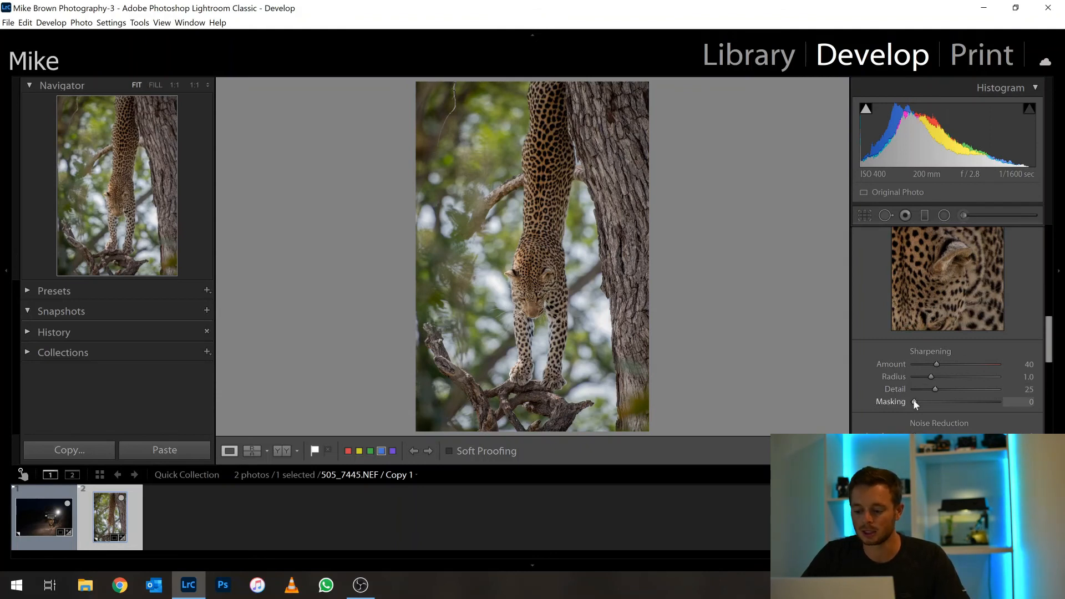
Set the leopard photo's sharpening Masking to 95 using the mask preview, and raise the sharpening Amount to 73
{"action": "left_click_drag", "start_coordinate": [915, 401], "coordinate": [995, 402]}
{"action": "double_click", "coordinate": [995, 402]}
{"action": "left_click_drag", "start_coordinate": [914, 402], "coordinate": [994, 401]}
{"action": "double_click", "coordinate": [990, 402]}
{"action": "left_click", "coordinate": [993, 402], "text": "alt"}
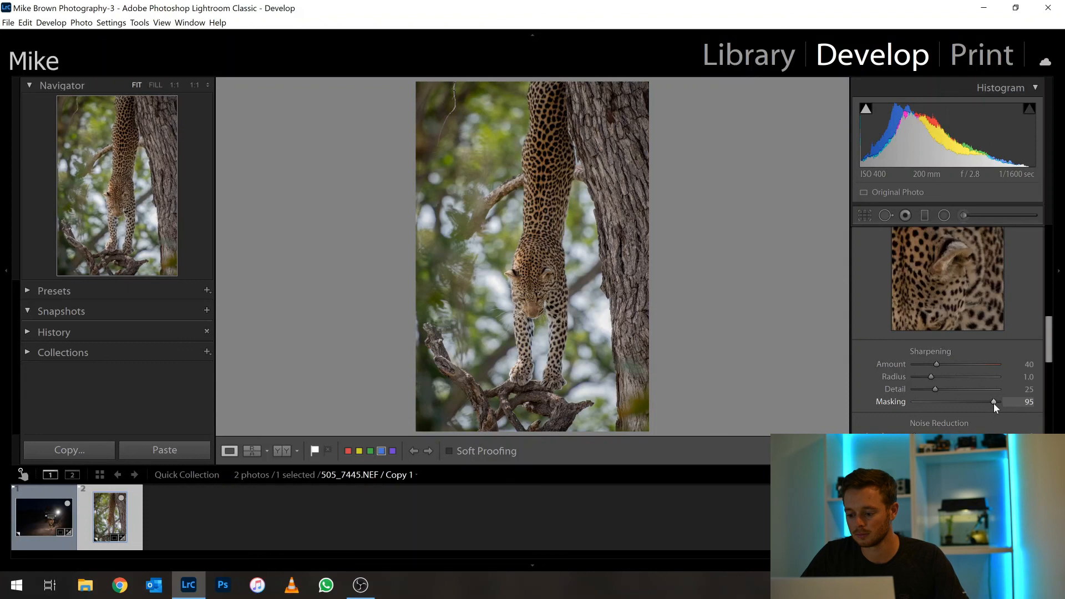
{"action": "left_click", "coordinate": [993, 401], "text": "alt"}
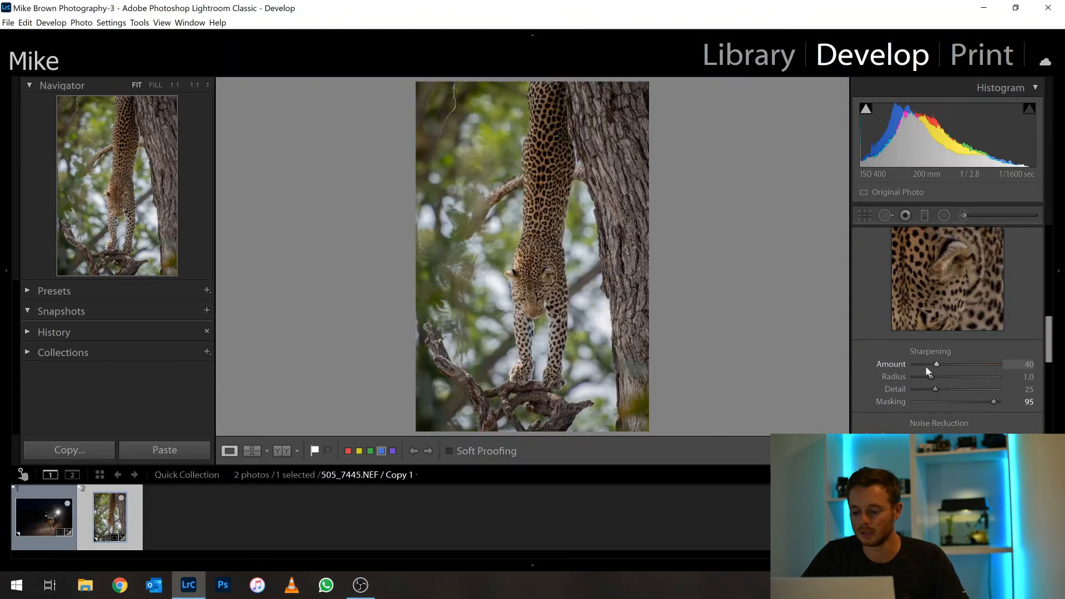
{"action": "left_click_drag", "start_coordinate": [933, 365], "coordinate": [954, 367]}
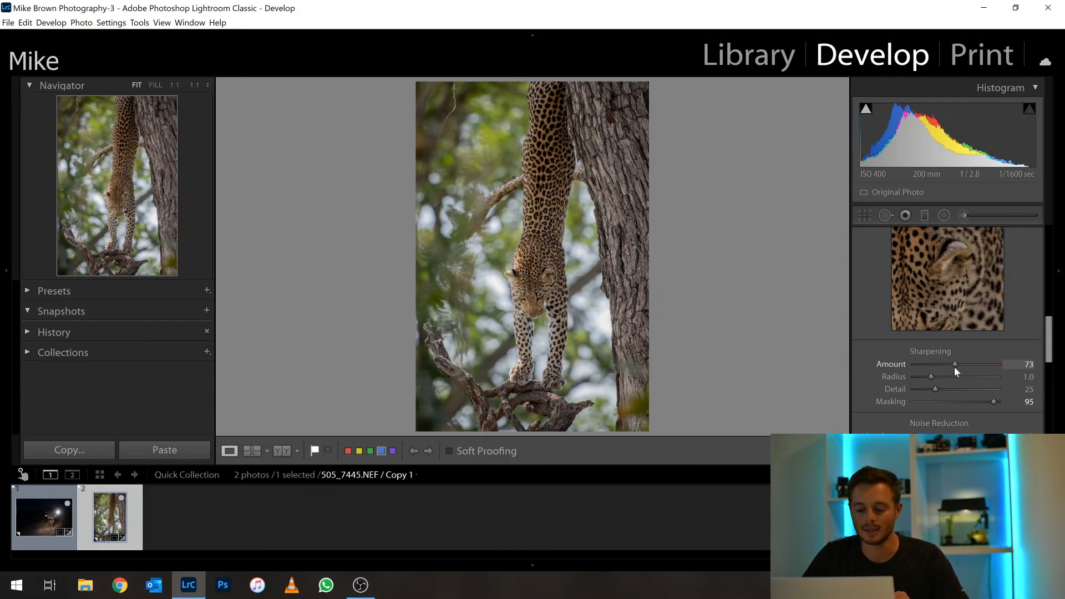